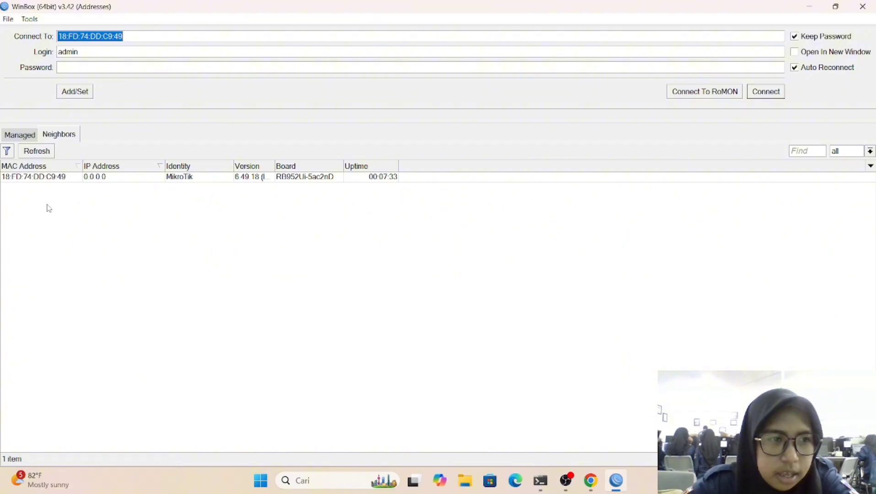
Connect to the discovered MikroTik RB952Ui-5ac2nD router as admin with an empty password
{"action": "left_click", "coordinate": [39, 178]}
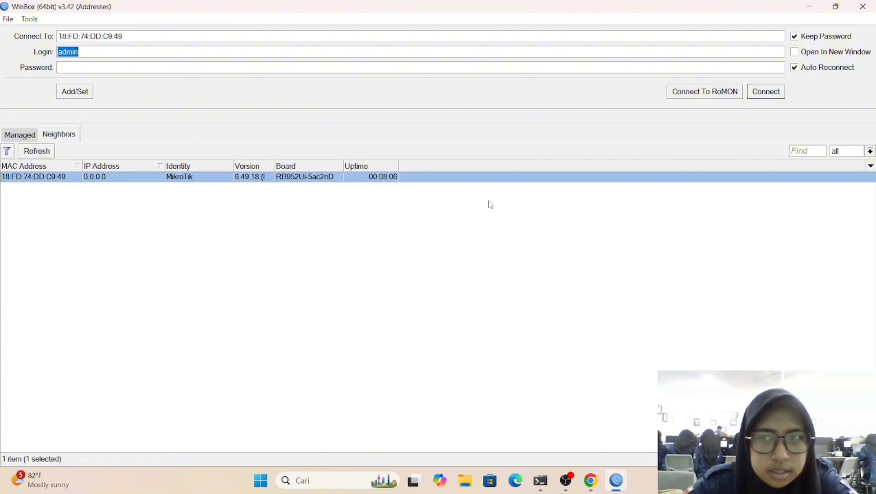
{"action": "left_click", "coordinate": [769, 92]}
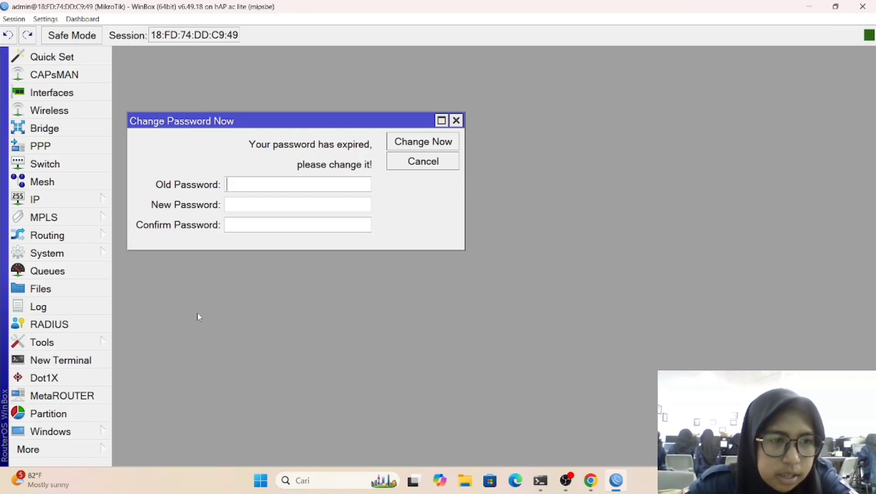
Set the router's system identity to the owner's name in capital letters
{"action": "left_click", "coordinate": [101, 254]}
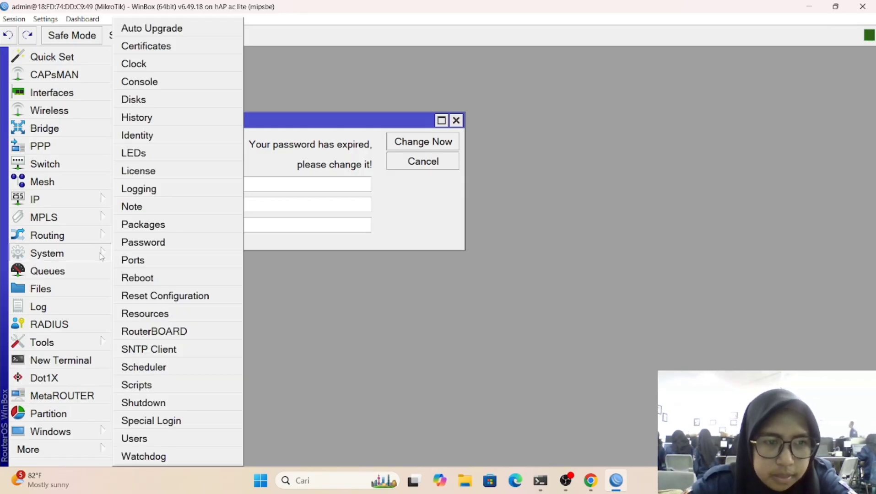
{"action": "left_click", "coordinate": [174, 138]}
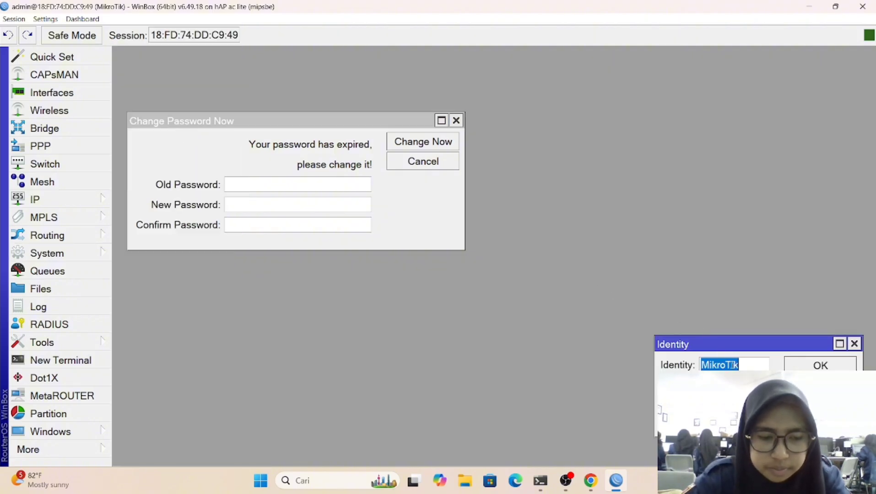
{"action": "type", "text": "les"}
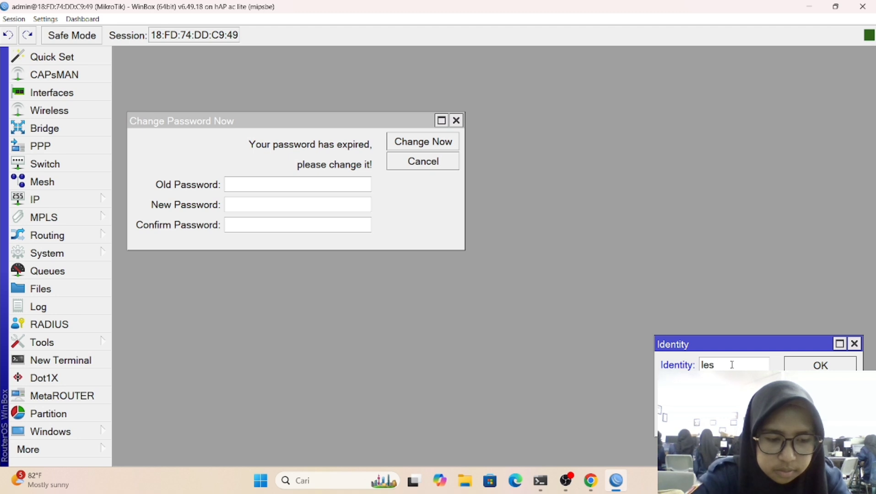
{"action": "key", "text": "BackSpace"}
{"action": "key", "text": "BackSpace"}
{"action": "key", "text": "BackSpace"}
{"action": "key", "text": "Caps_Lock"}
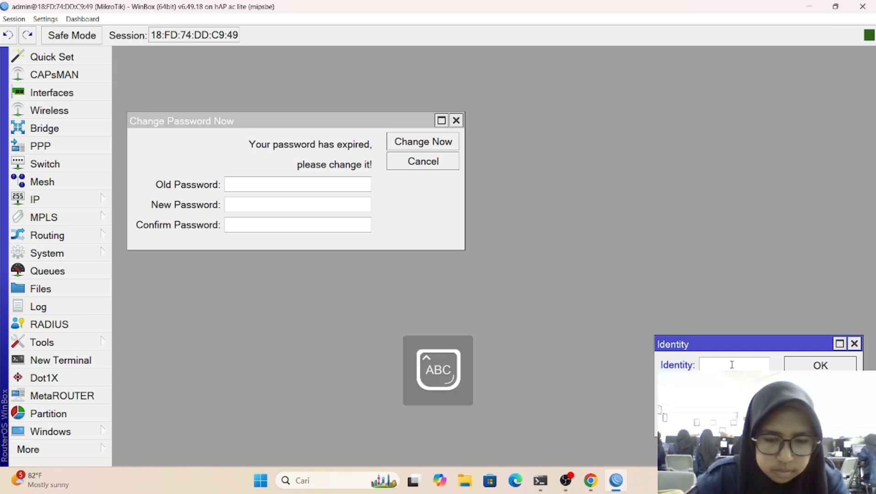
{"action": "type", "text": "LESTARI"}
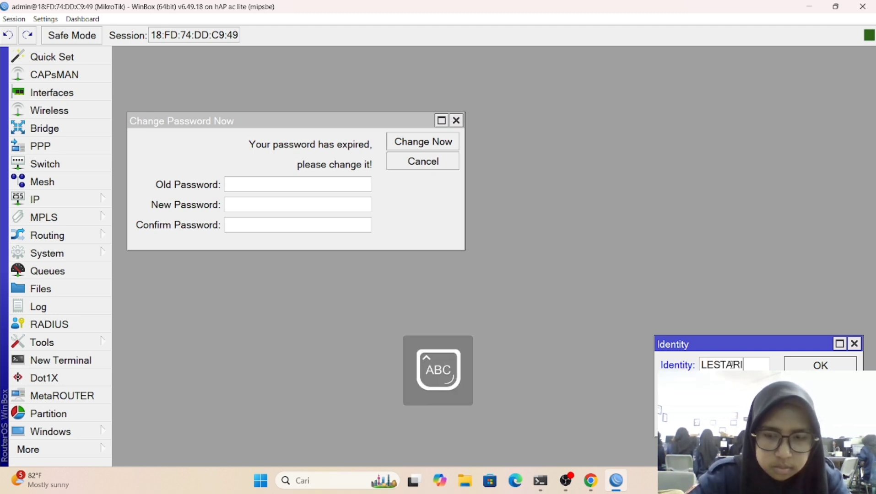
{"action": "key", "text": "Caps_Lock"}
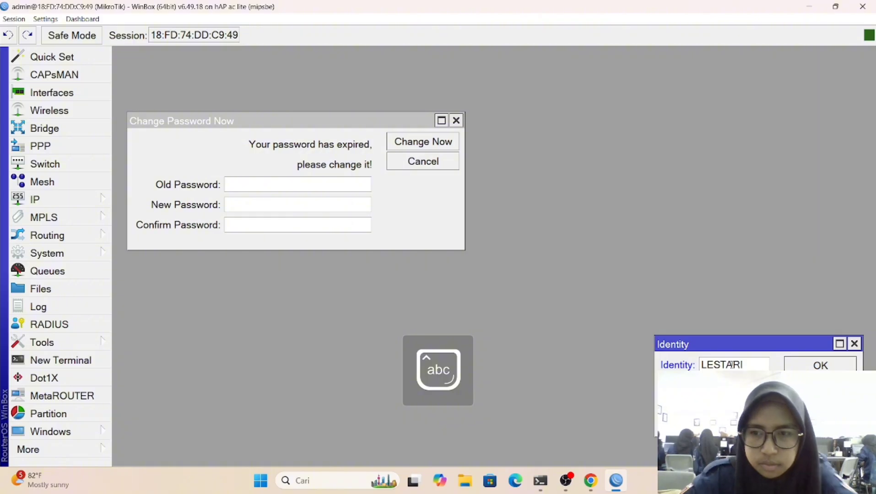
{"action": "key", "text": "Return"}
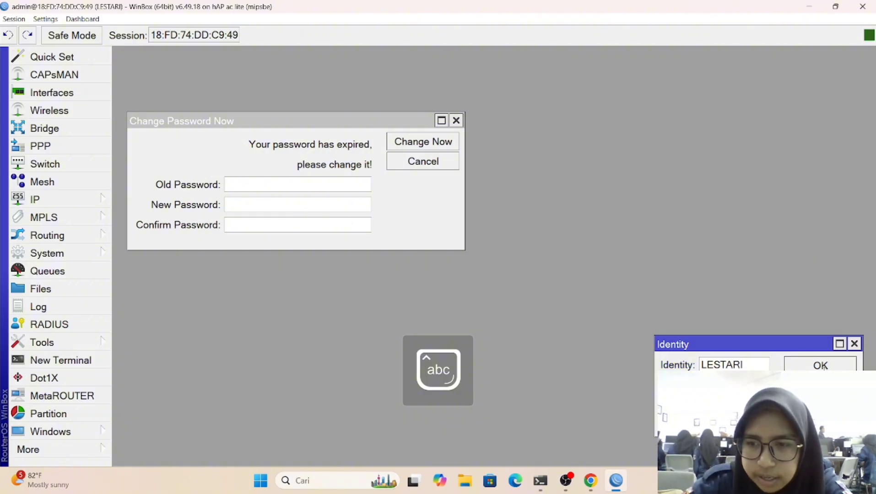
{"action": "left_click", "coordinate": [824, 366]}
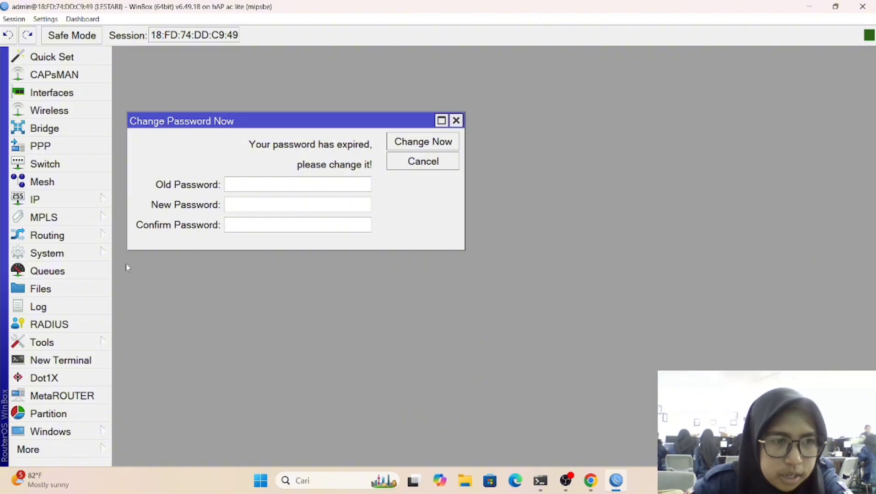
Open the admin account from the system user list and set a new login password for it
{"action": "left_click", "coordinate": [91, 253]}
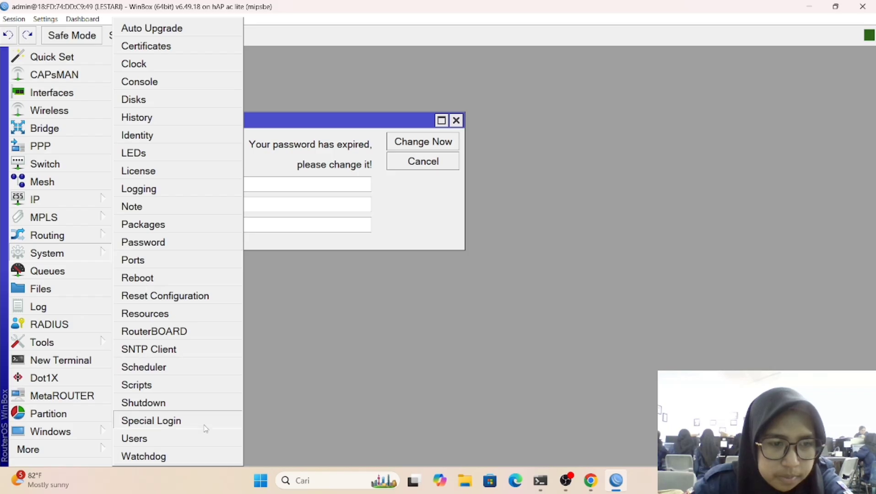
{"action": "left_click", "coordinate": [209, 441]}
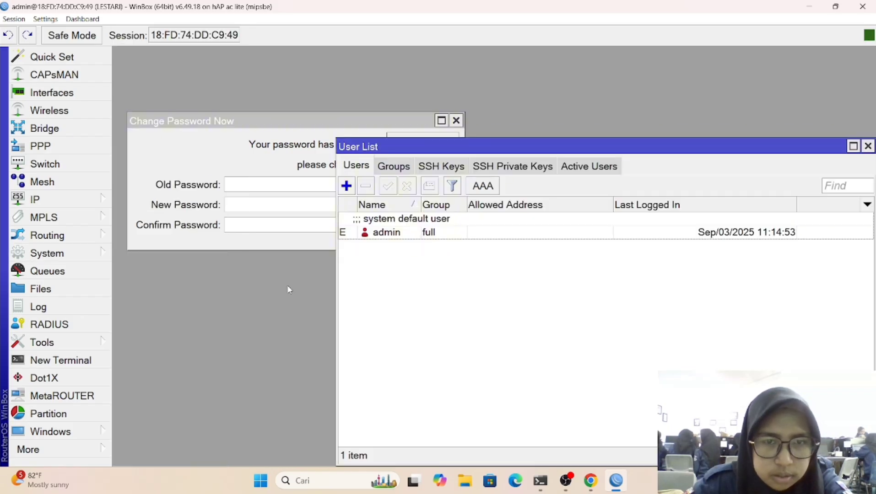
{"action": "double_click", "coordinate": [404, 235]}
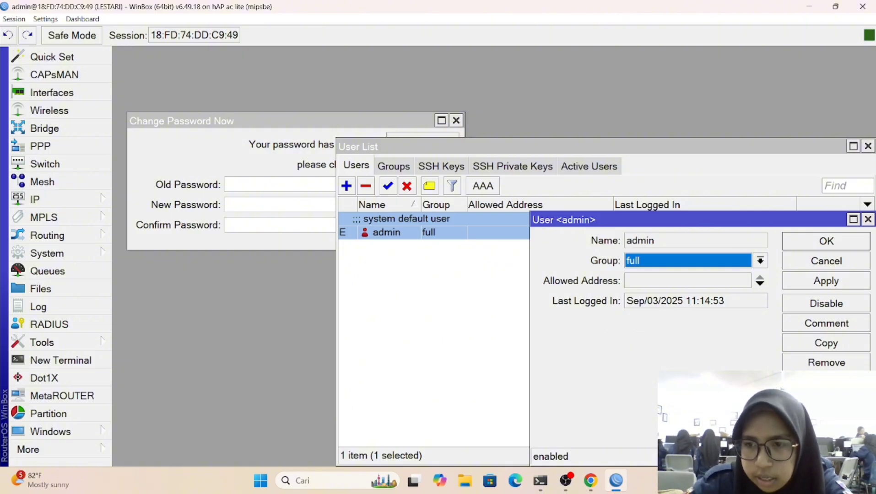
{"action": "left_click", "coordinate": [825, 382]}
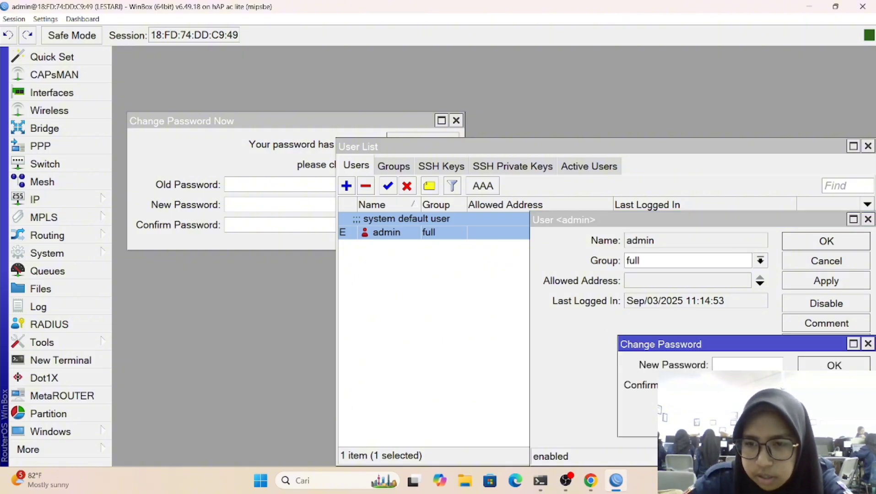
{"action": "left_click", "coordinate": [716, 364]}
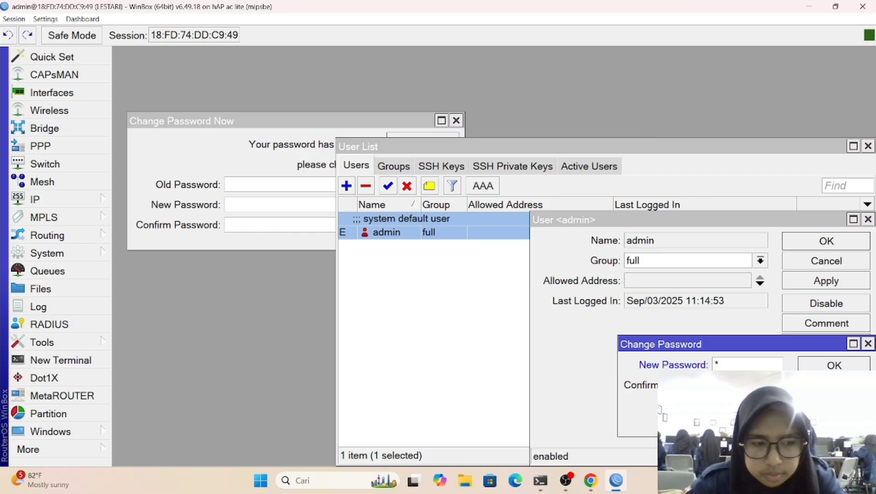
{"action": "left_click", "coordinate": [822, 365]}
{"action": "left_click", "coordinate": [825, 285]}
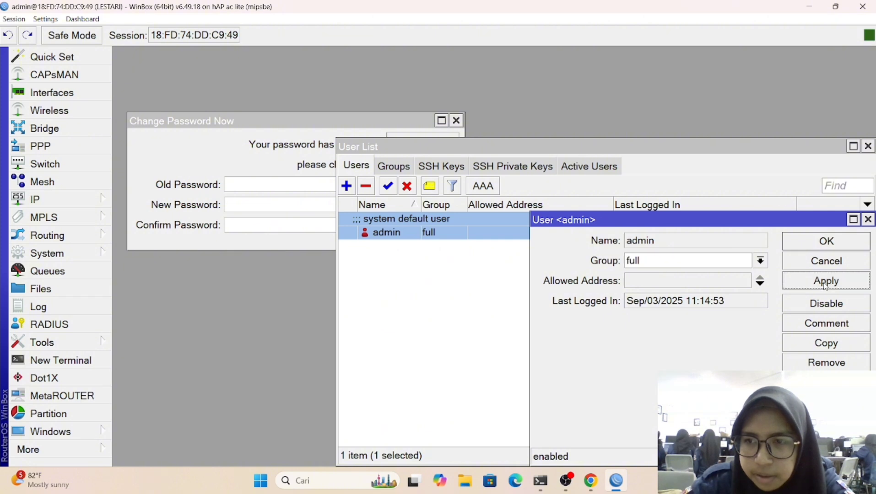
{"action": "left_click", "coordinate": [826, 241]}
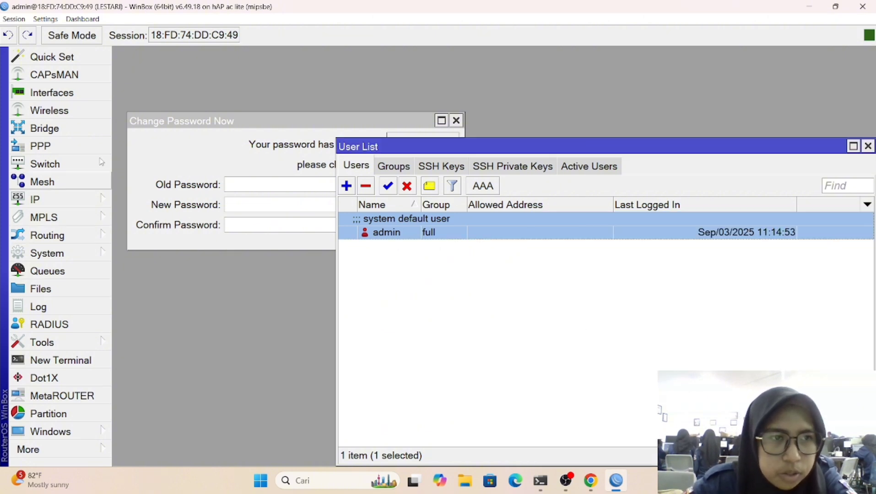
Add the comment "internet" to the ether1 interface
{"action": "left_click", "coordinate": [85, 94]}
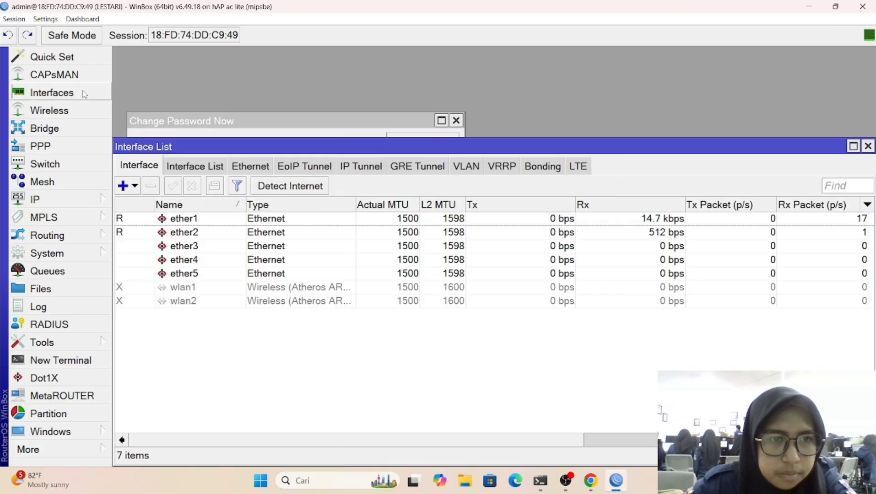
{"action": "left_click", "coordinate": [191, 218]}
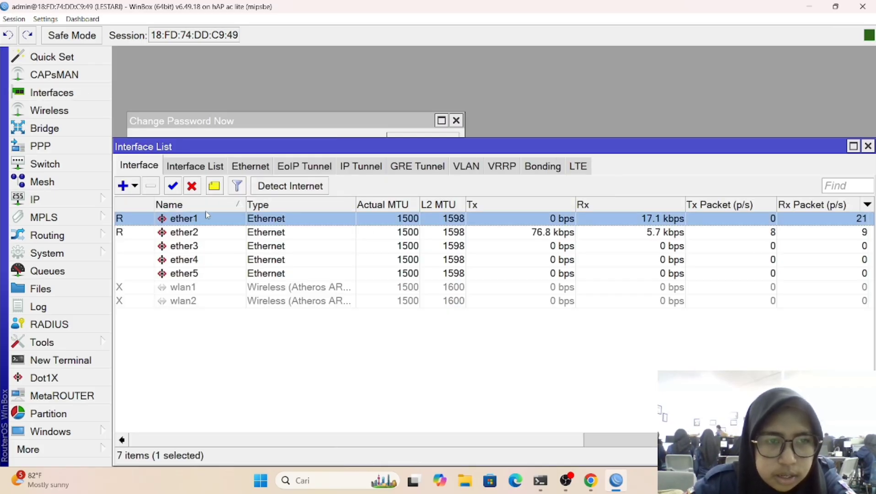
{"action": "left_click", "coordinate": [216, 185]}
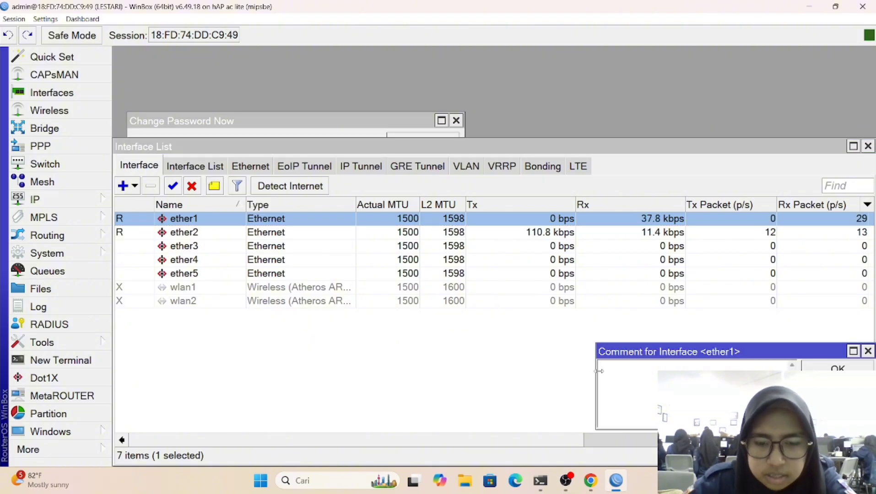
{"action": "type", "text": "internet"}
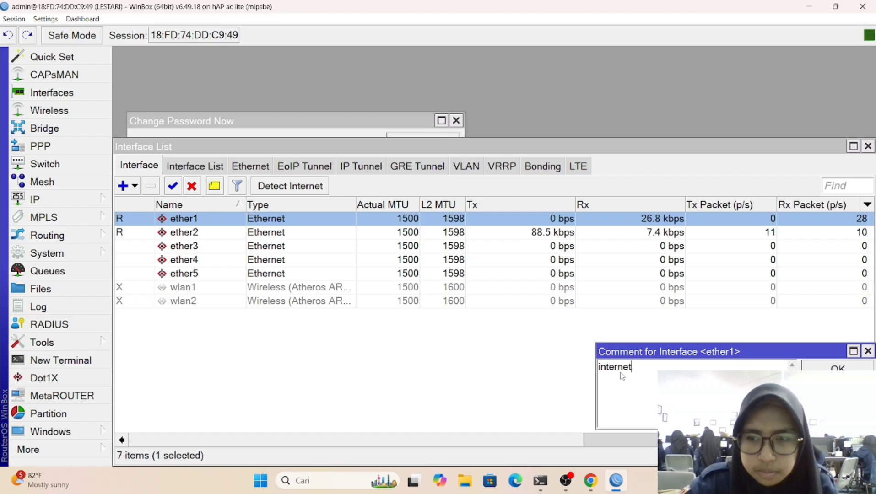
{"action": "left_click", "coordinate": [837, 366]}
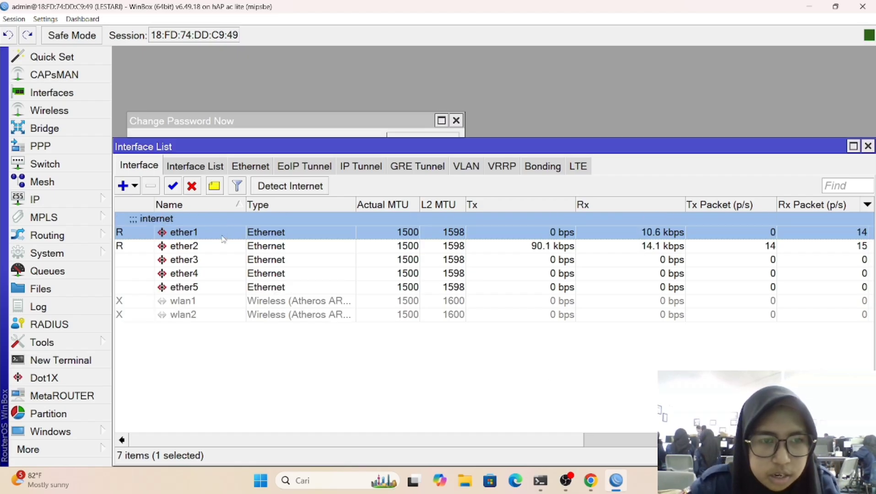
Add the comment "LAN" to the ether2 interface
{"action": "left_click", "coordinate": [218, 247]}
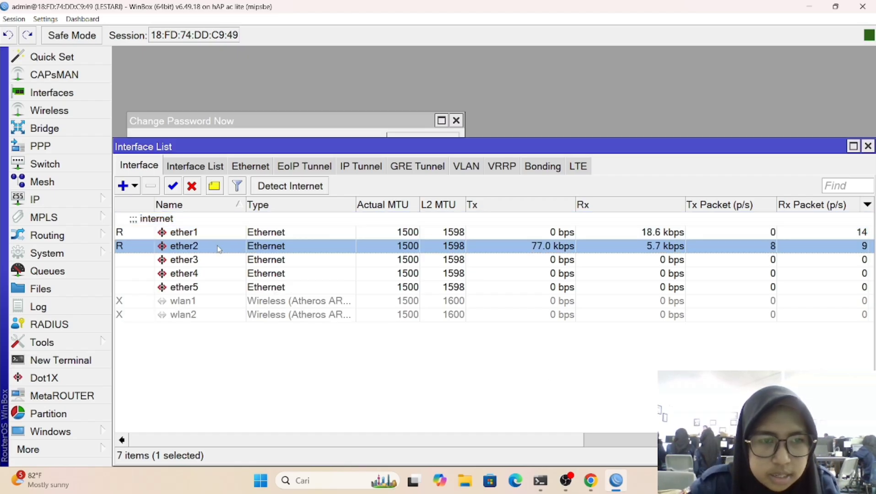
{"action": "left_click", "coordinate": [214, 186]}
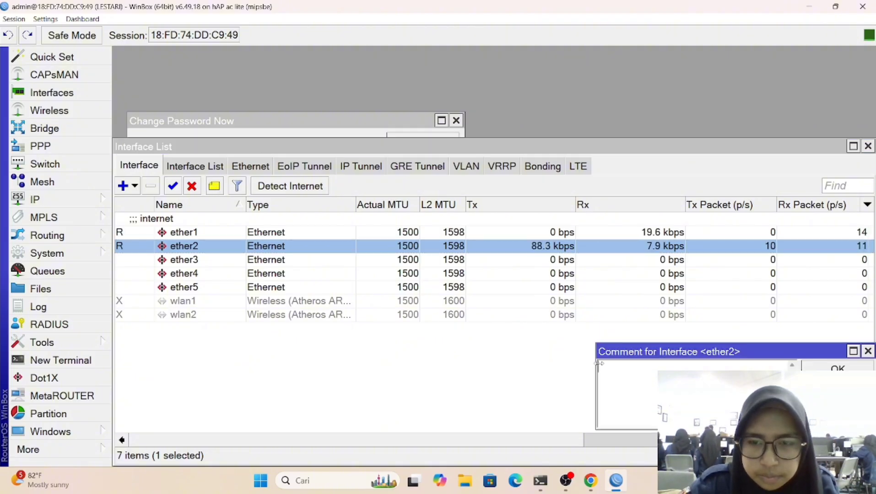
{"action": "key", "text": "Caps_Lock"}
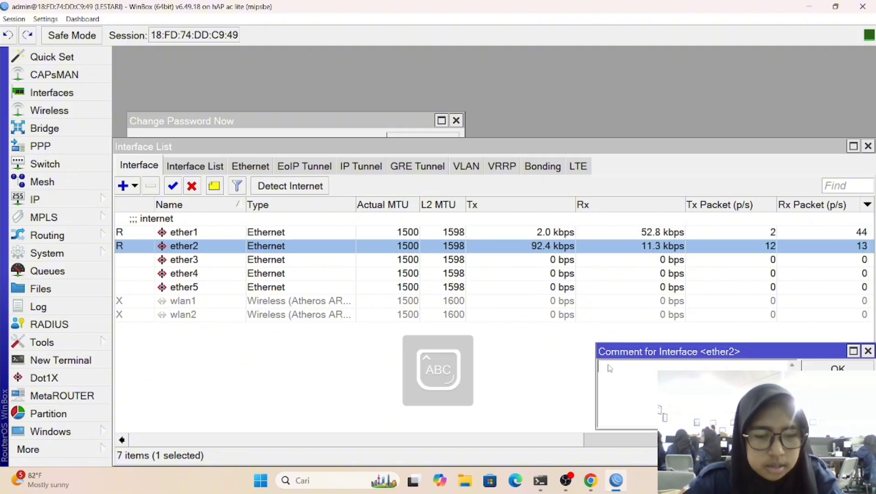
{"action": "type", "text": "LAN"}
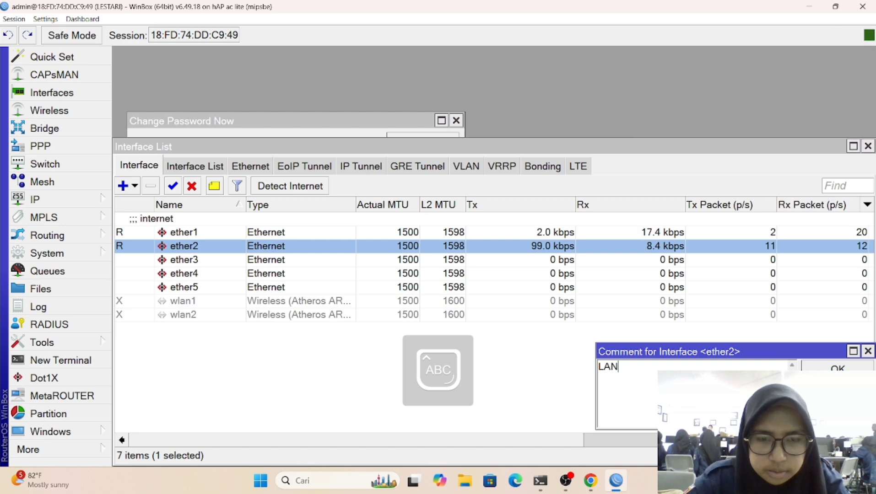
{"action": "key", "text": "Caps_Lock"}
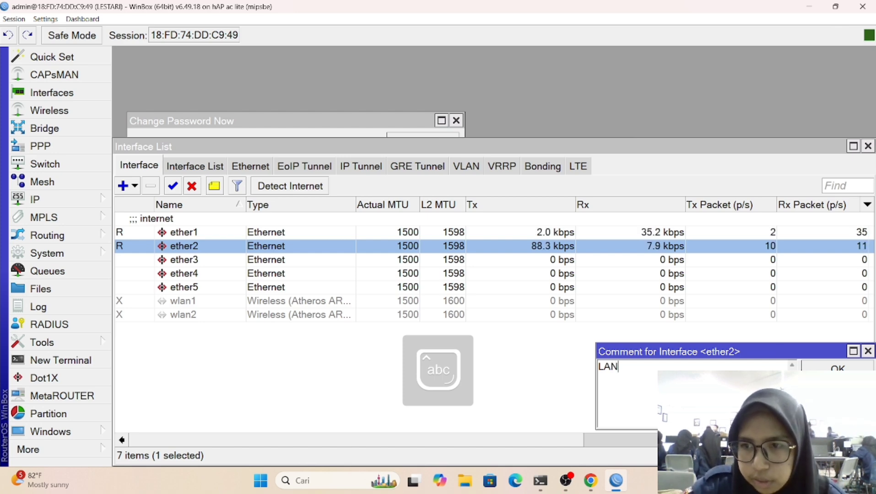
{"action": "left_click", "coordinate": [837, 366]}
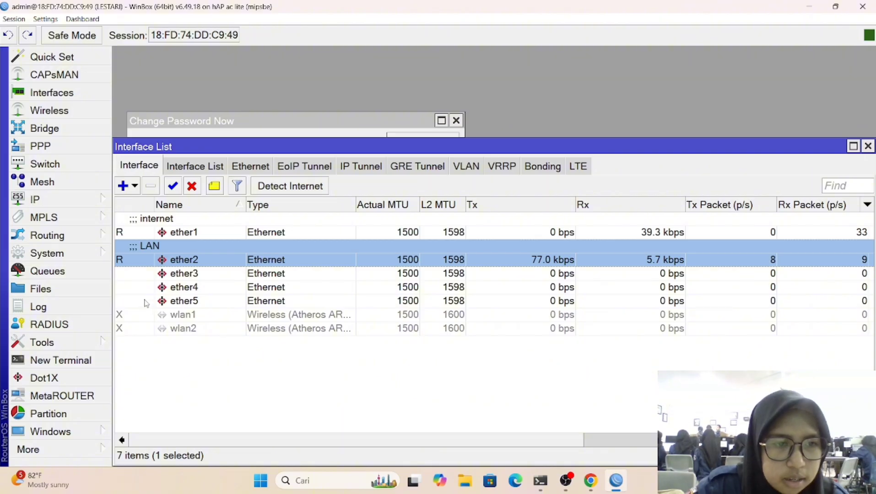
Set the router's DNS servers to 8.8.8.8 and 8.8.4.4 and save the DNS settings
{"action": "left_click", "coordinate": [100, 201]}
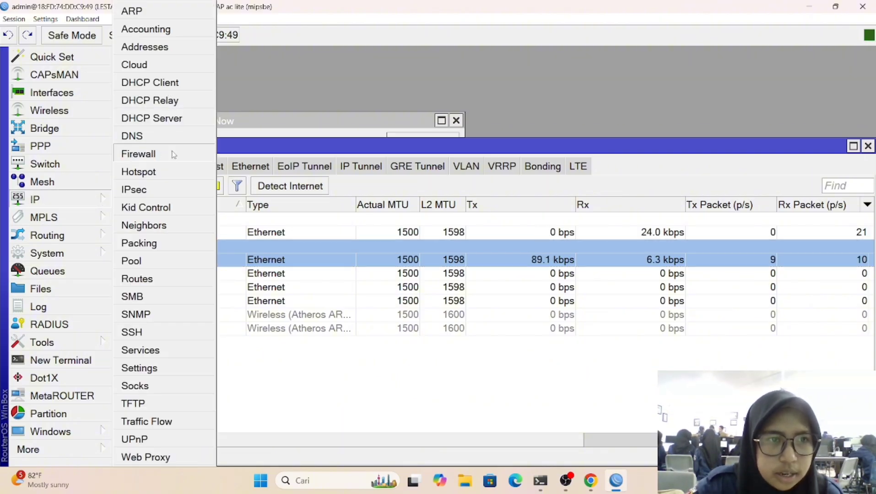
{"action": "left_click", "coordinate": [176, 137]}
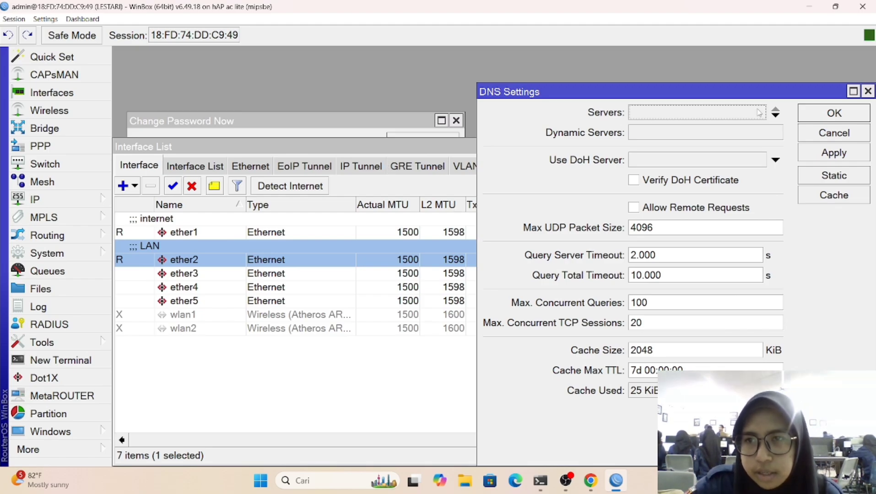
{"action": "left_click", "coordinate": [775, 115]}
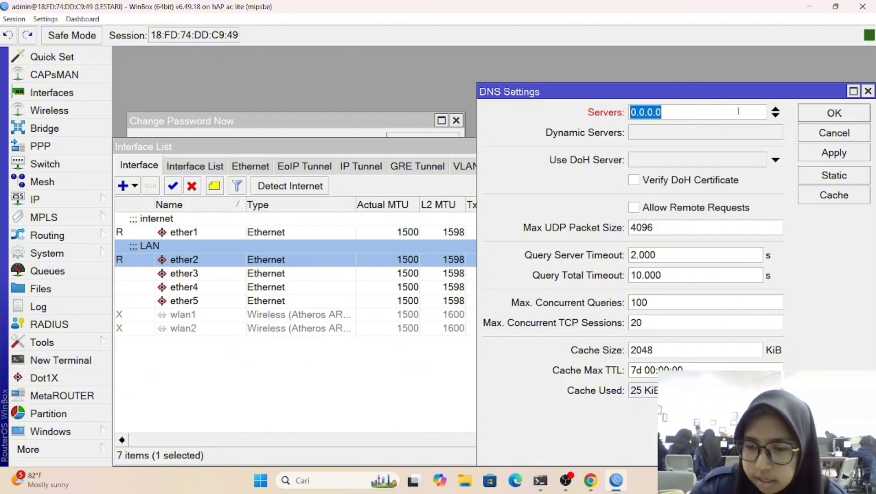
{"action": "type", "text": "8.8.8.8"}
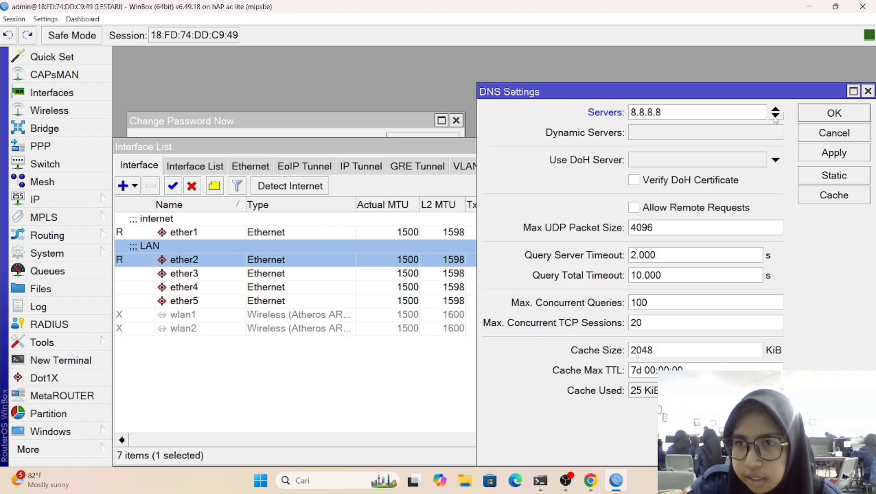
{"action": "left_click", "coordinate": [775, 116]}
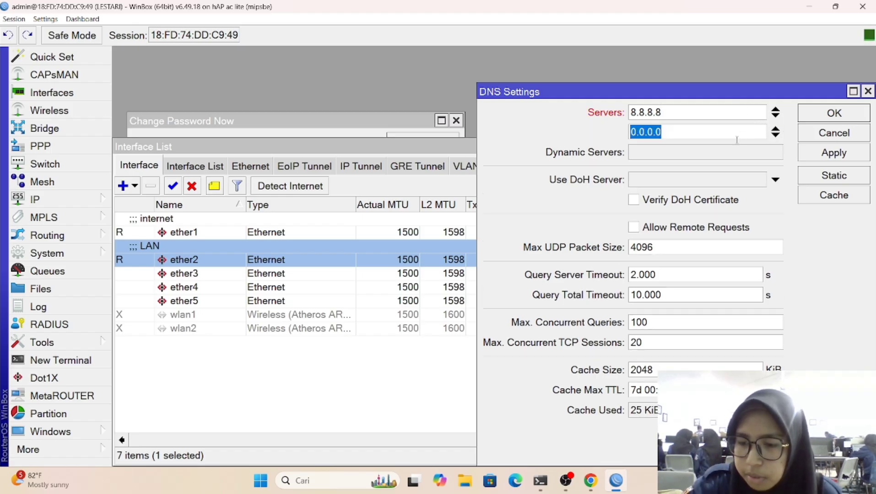
{"action": "type", "text": "8.8"}
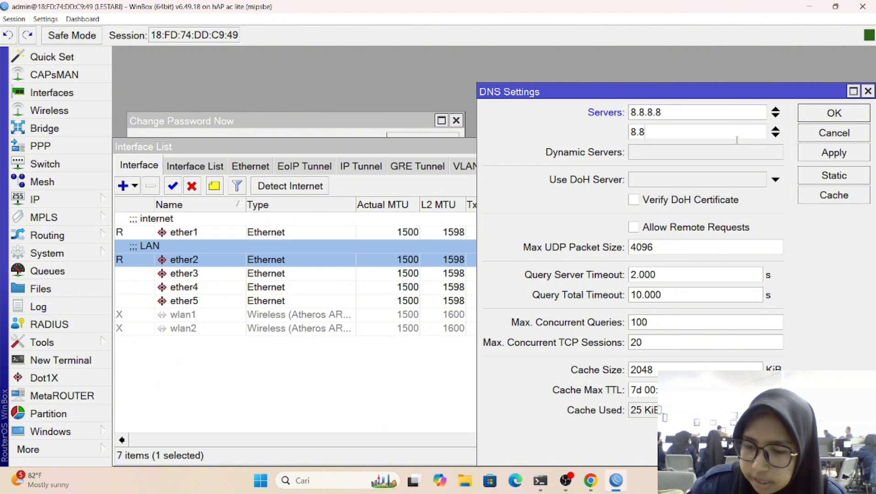
{"action": "type", "text": ".4.4"}
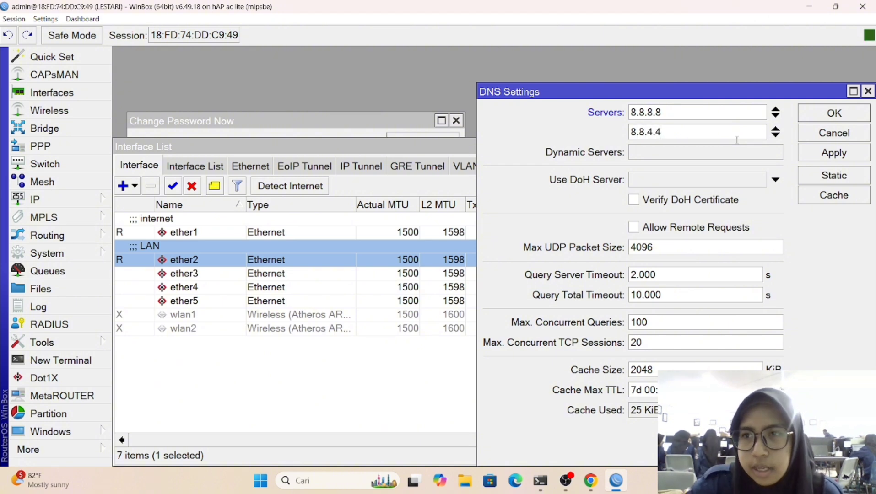
{"action": "left_click", "coordinate": [833, 154]}
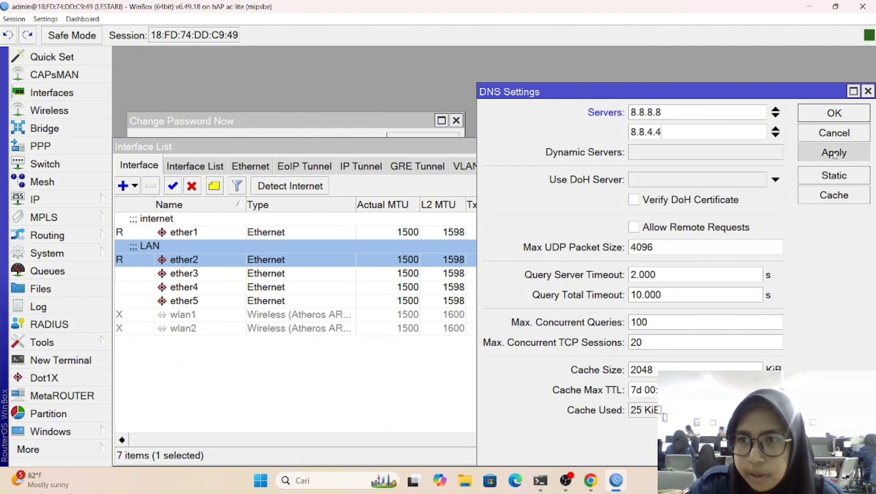
{"action": "left_click", "coordinate": [835, 113]}
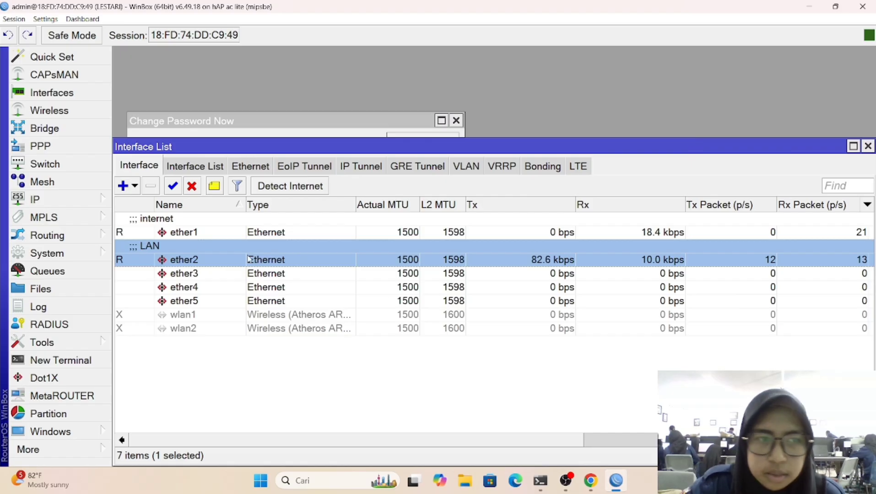
Add a DHCP client on the ether1 interface, keeping peer DNS, peer NTP and the default route enabled
{"action": "left_click", "coordinate": [106, 202]}
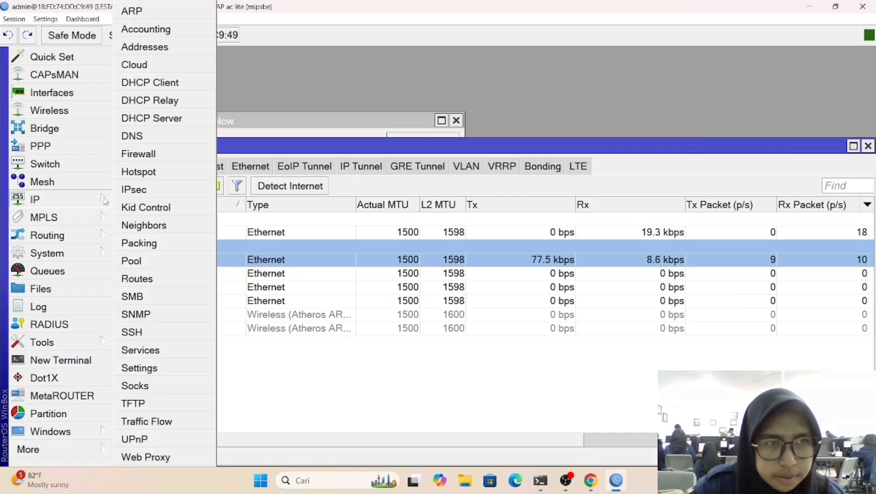
{"action": "left_click", "coordinate": [169, 82]}
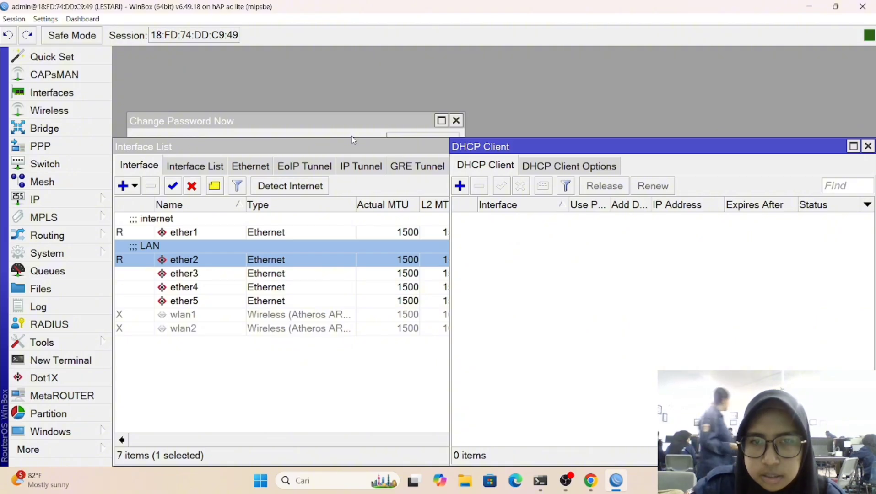
{"action": "left_click", "coordinate": [459, 186]}
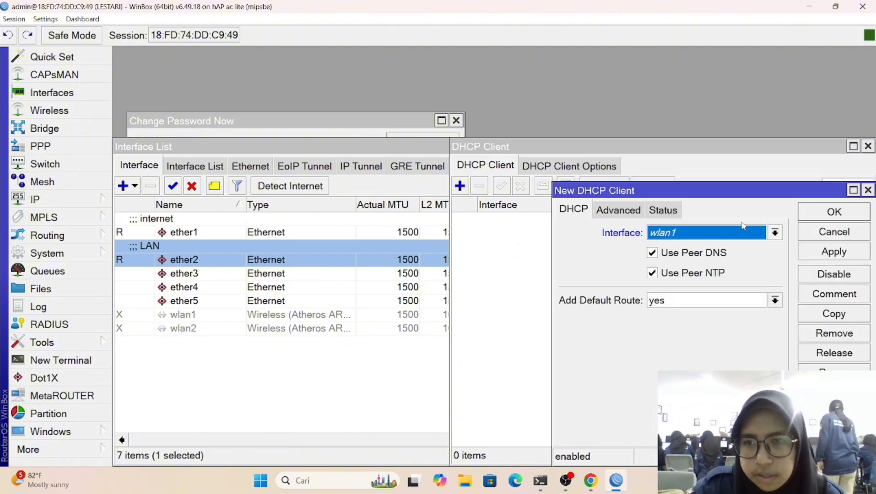
{"action": "left_click", "coordinate": [773, 233]}
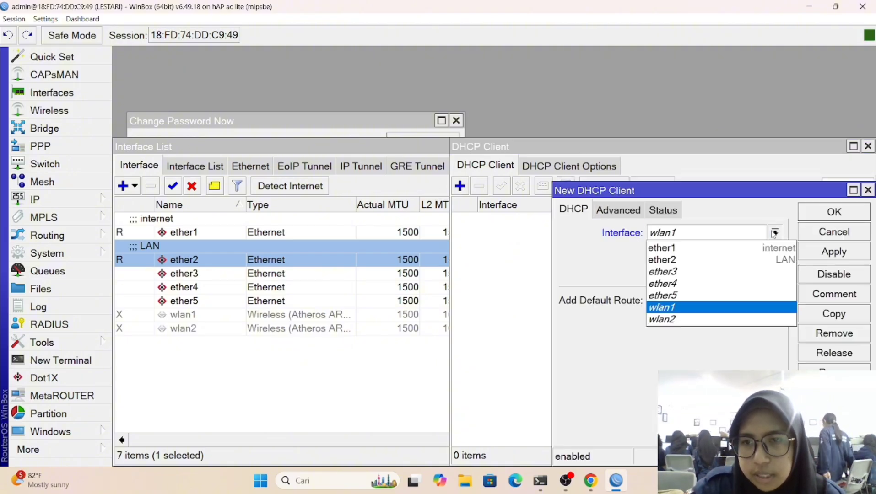
{"action": "left_click", "coordinate": [711, 248]}
{"action": "left_click", "coordinate": [816, 253]}
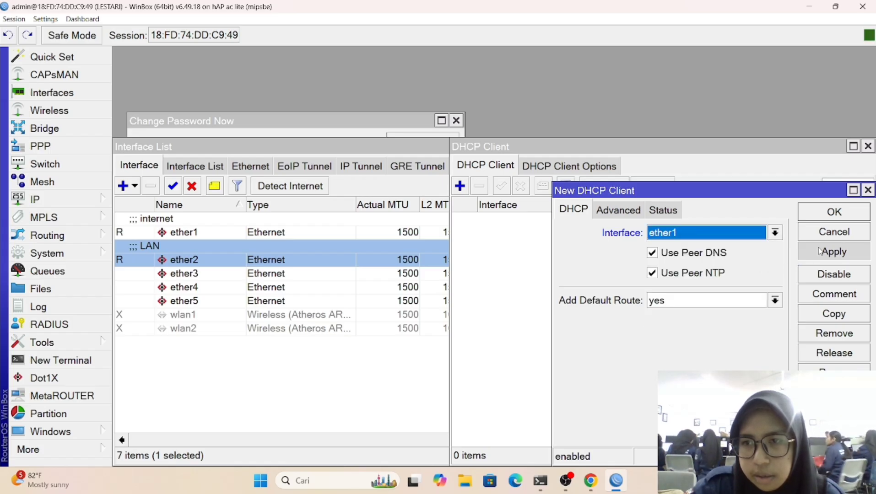
{"action": "left_click", "coordinate": [827, 214]}
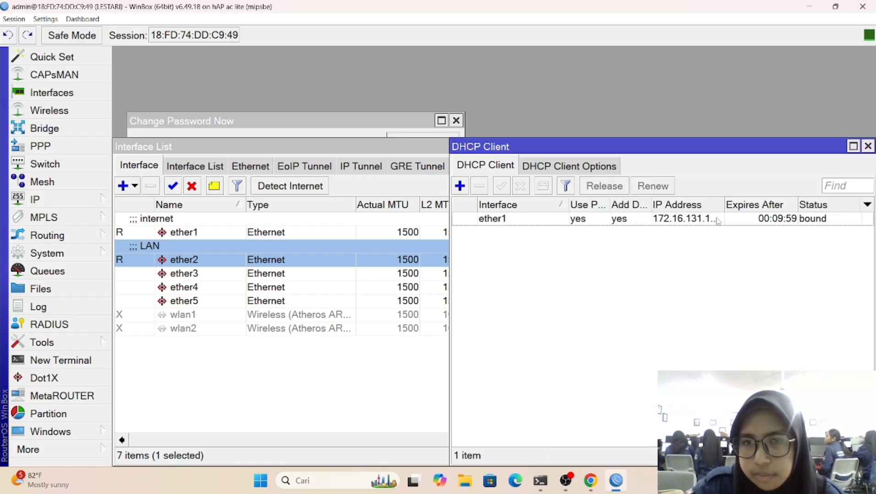
Add the IP address 192.168.10.1/24 to the ether2 interface
{"action": "left_click", "coordinate": [103, 201]}
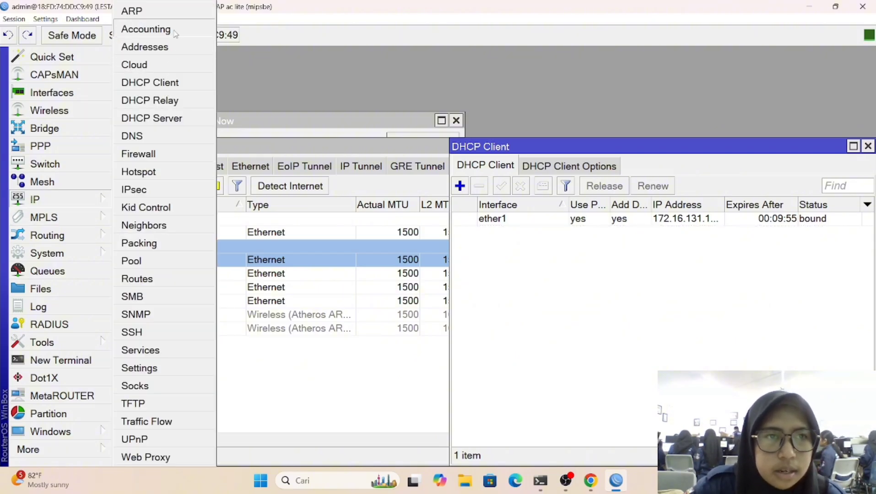
{"action": "left_click", "coordinate": [180, 47]}
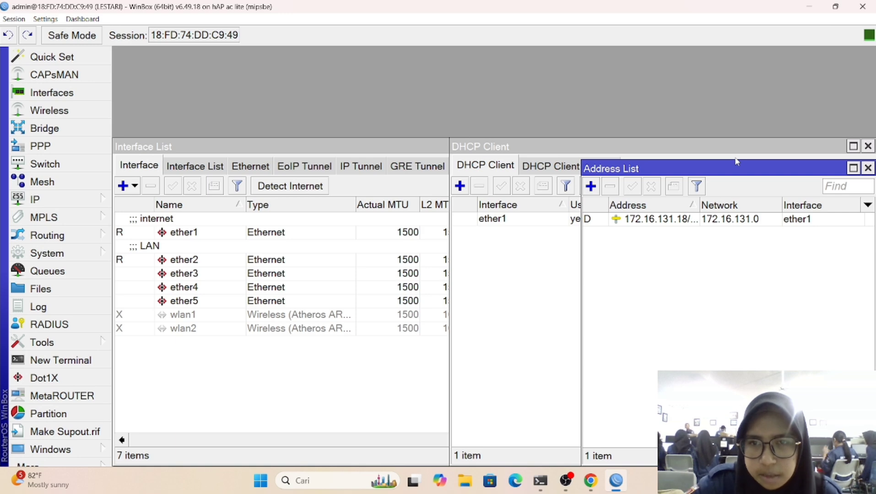
{"action": "left_click", "coordinate": [591, 187]}
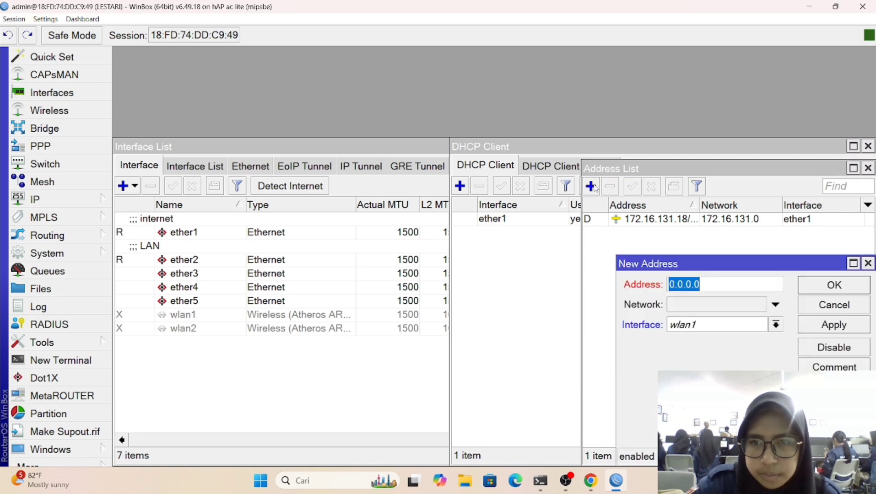
{"action": "type", "text": "1"}
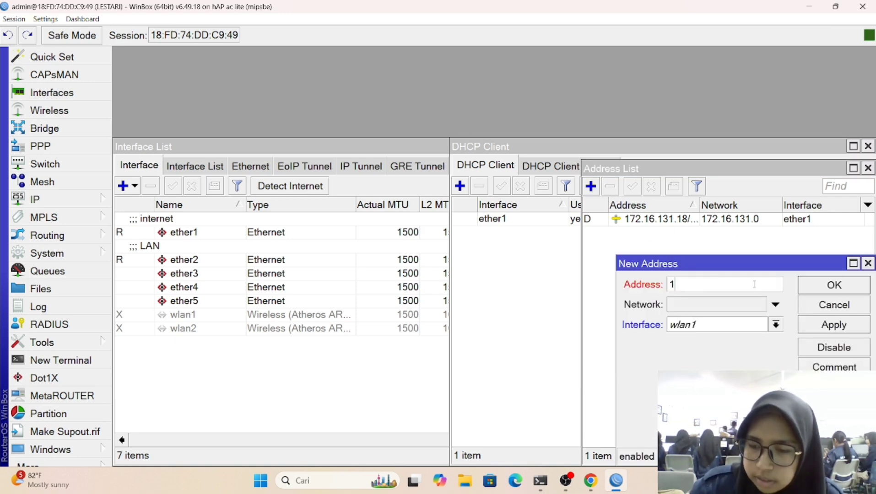
{"action": "type", "text": "92.168"}
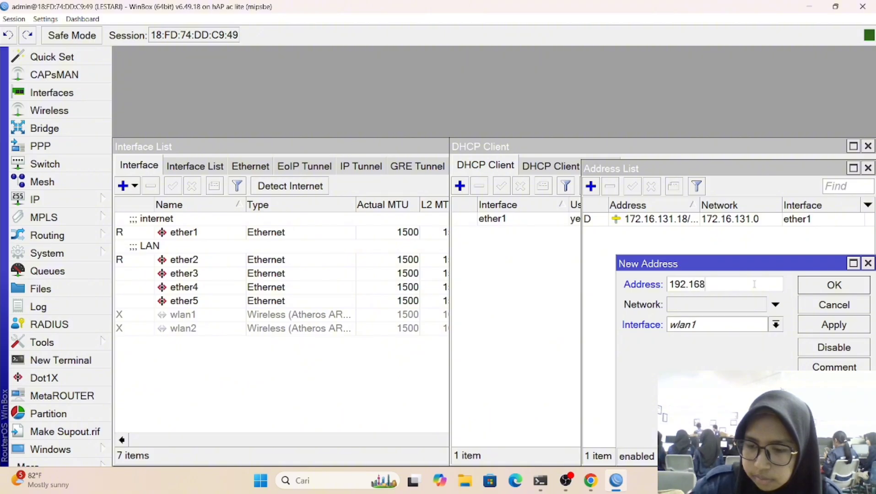
{"action": "type", "text": ".10."}
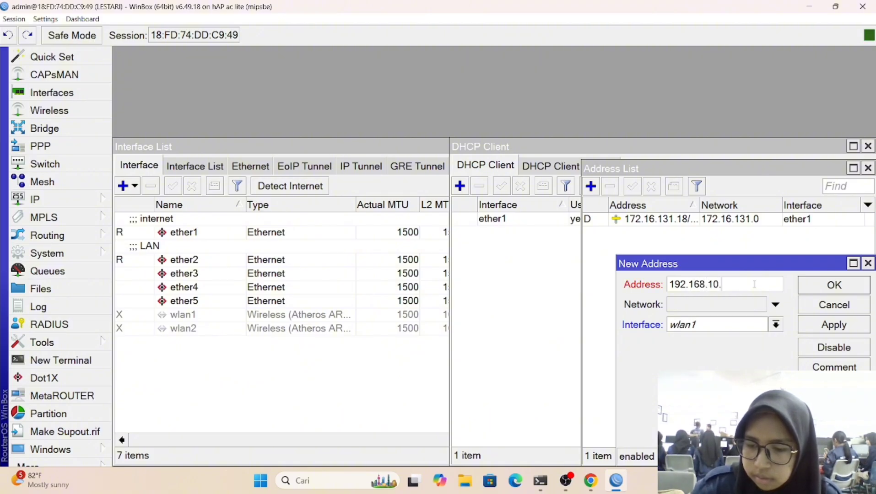
{"action": "type", "text": "1/24"}
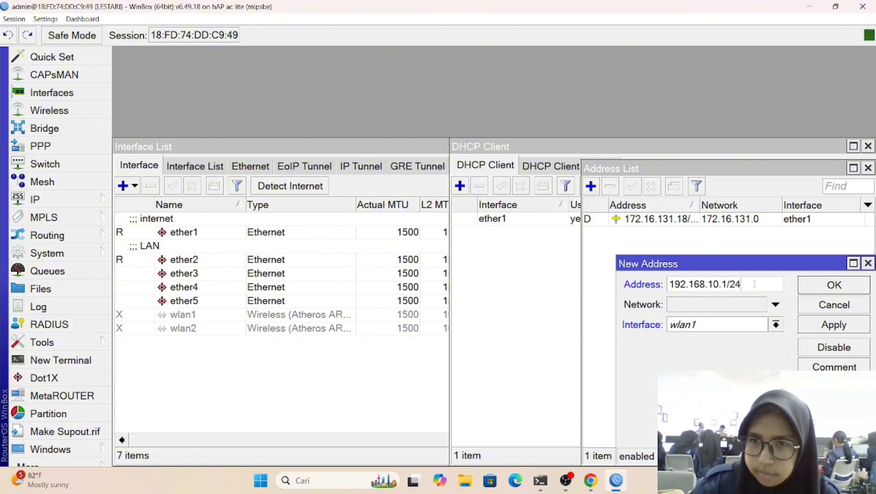
{"action": "left_click", "coordinate": [777, 326]}
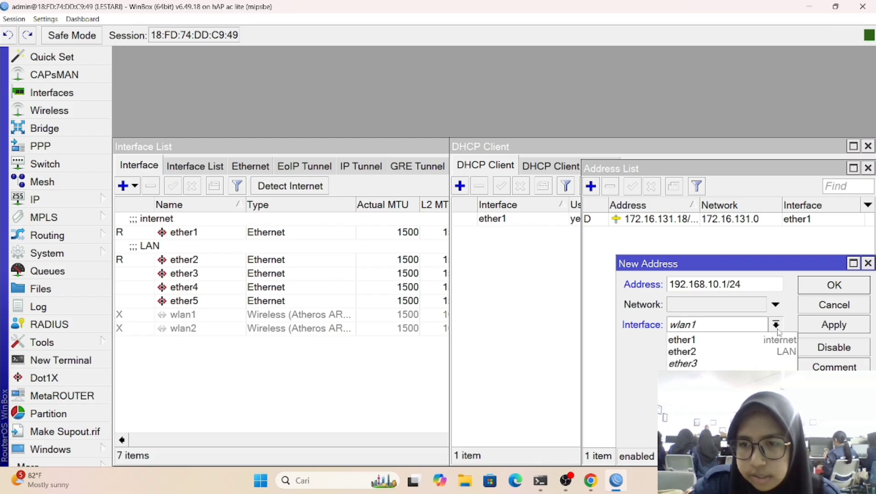
{"action": "left_click", "coordinate": [754, 351]}
{"action": "left_click", "coordinate": [833, 324]}
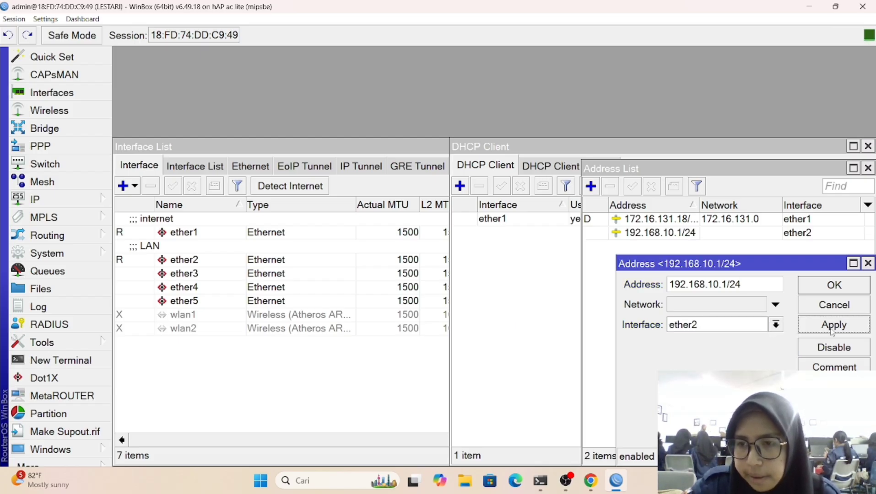
{"action": "left_click", "coordinate": [834, 285]}
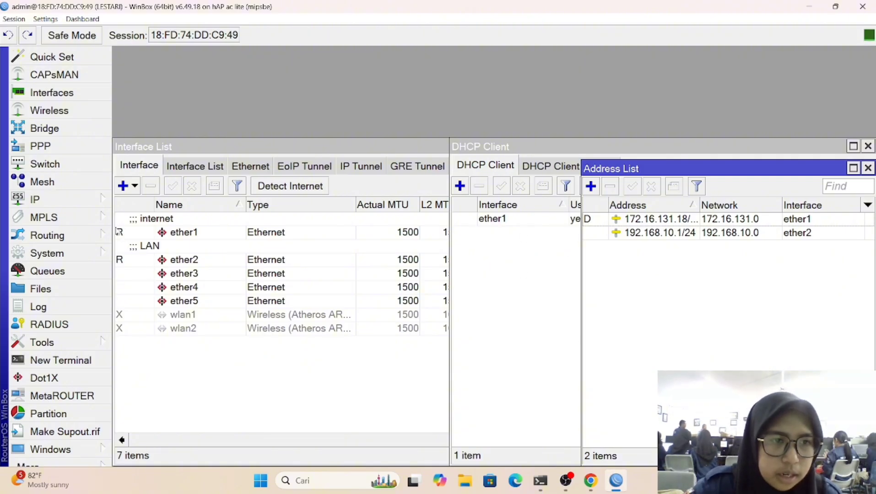
Run the DHCP server setup on ether2, accepting gateway 192.168.10.1, lease time 00:10:00 and the other suggested values
{"action": "left_click", "coordinate": [102, 202]}
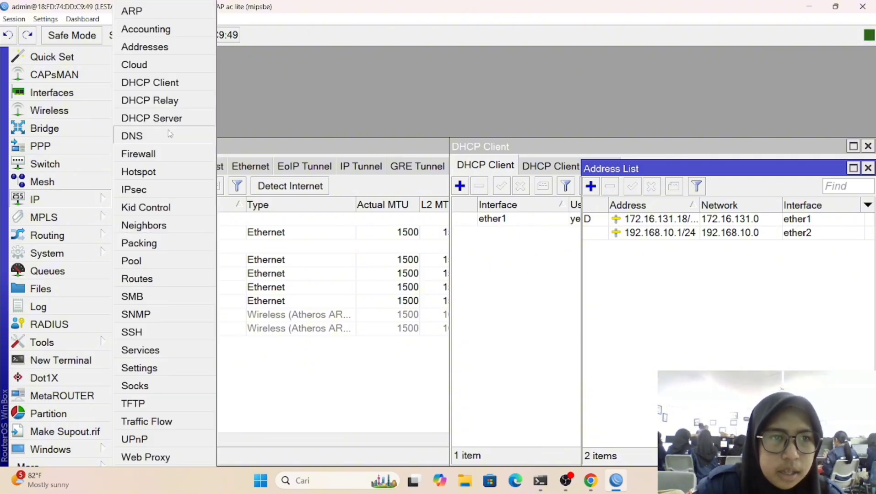
{"action": "left_click", "coordinate": [195, 119]}
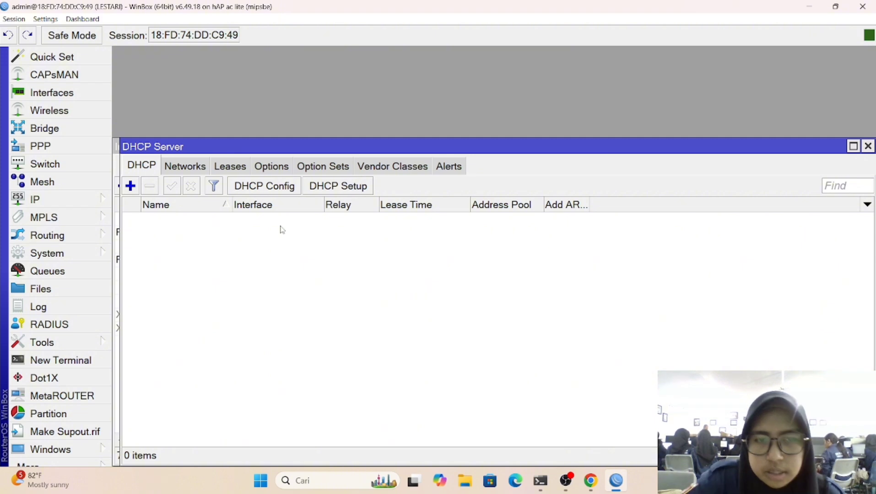
{"action": "left_click", "coordinate": [348, 185]}
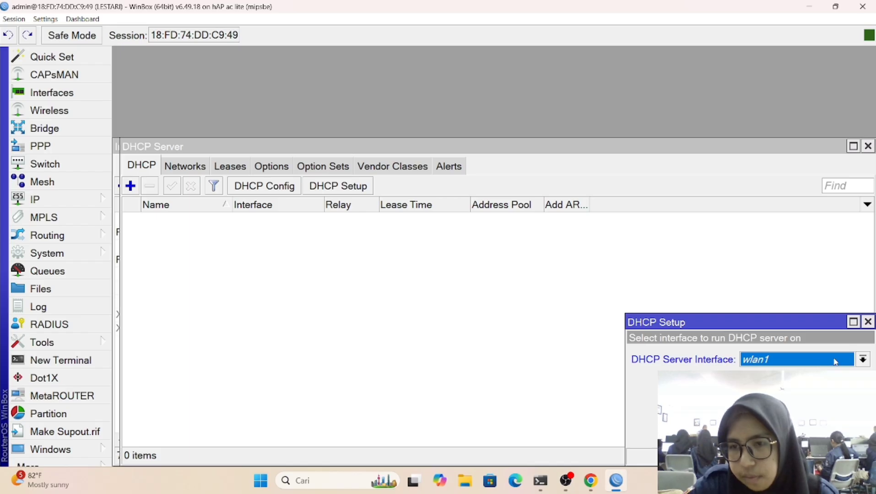
{"action": "left_click", "coordinate": [862, 360]}
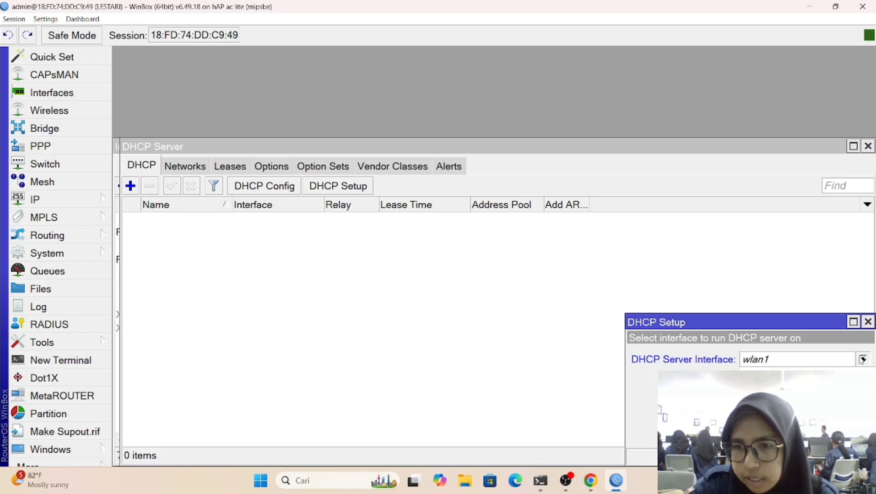
{"action": "left_click", "coordinate": [797, 388]}
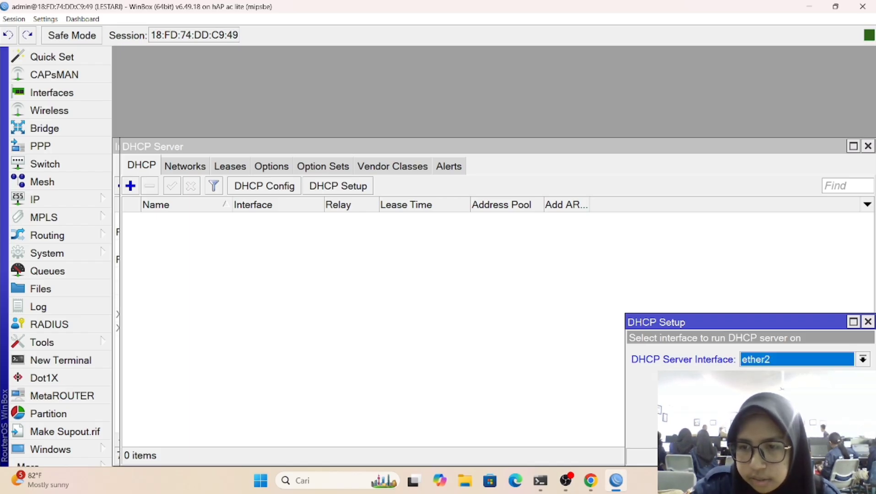
{"action": "key", "text": "Return"}
{"action": "key", "text": "Return"}
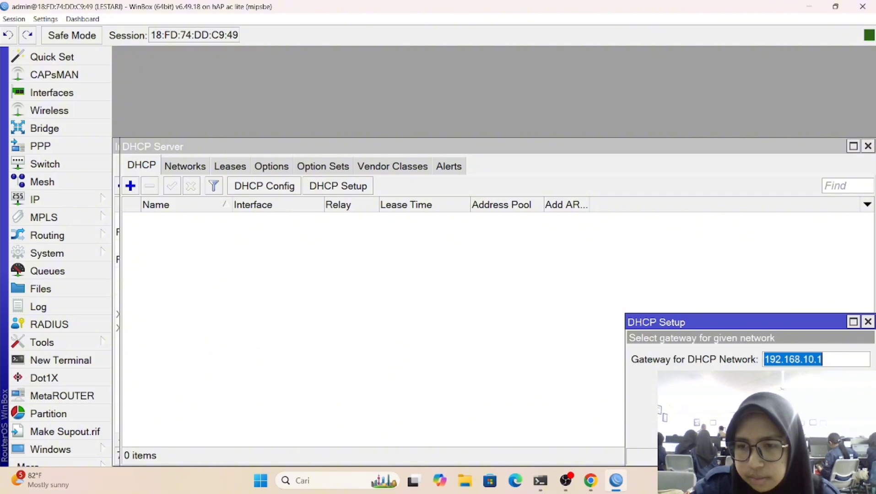
{"action": "key", "text": "Return"}
{"action": "key", "text": "Return"}
{"action": "key", "text": "Return"}
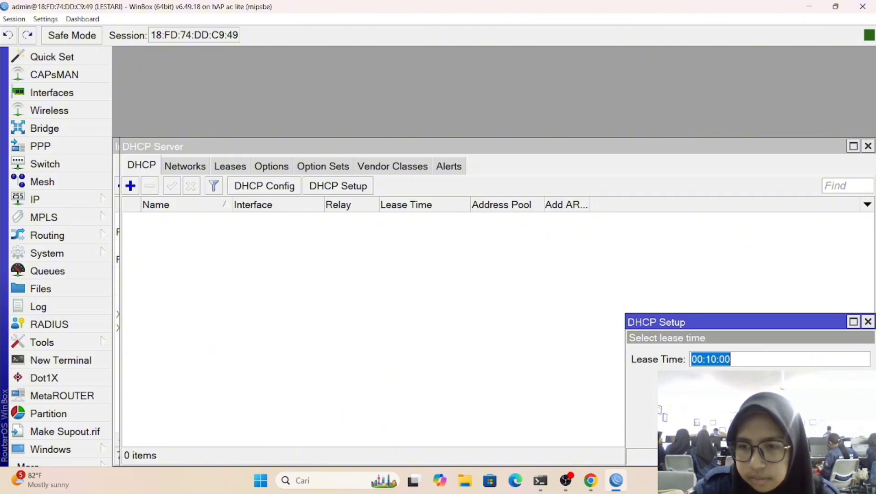
{"action": "key", "text": "Return"}
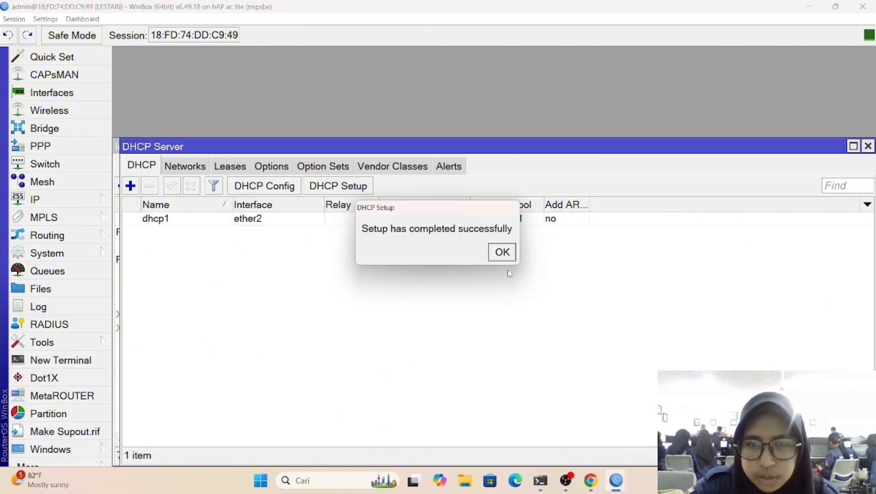
{"action": "left_click", "coordinate": [501, 252]}
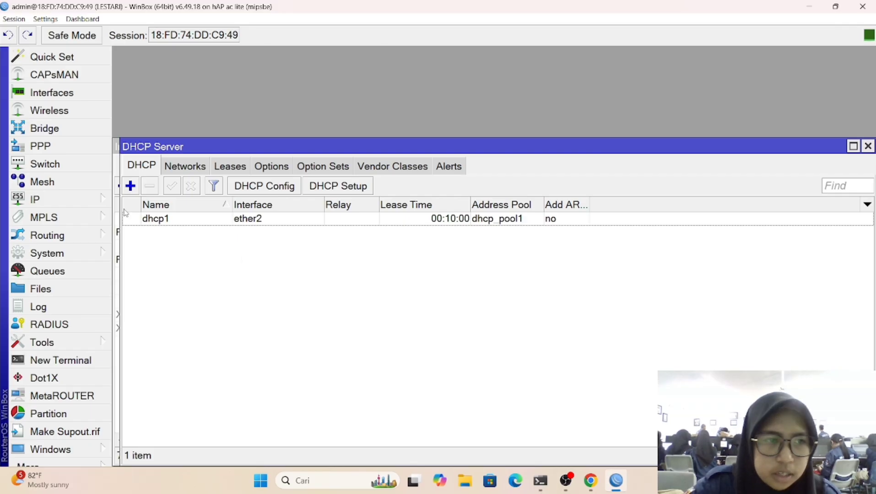
Start a new firewall NAT rule in the srcnat chain with ether1 as its outgoing interface
{"action": "left_click", "coordinate": [102, 202]}
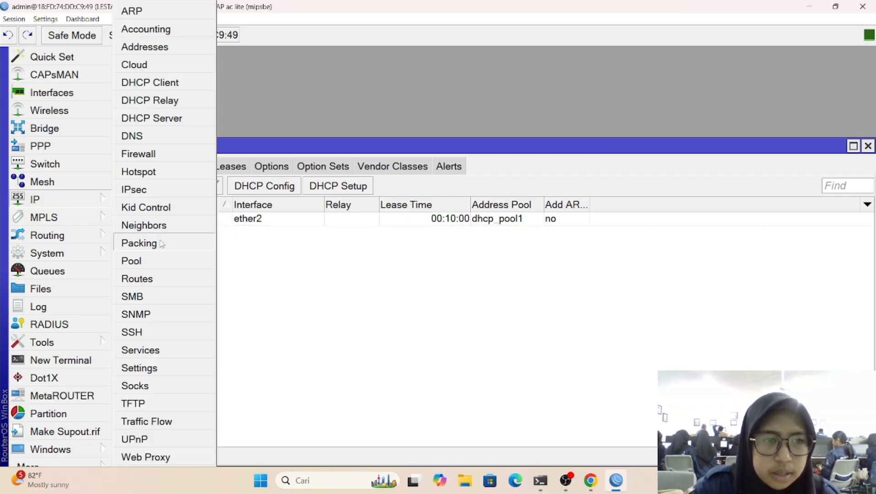
{"action": "left_click", "coordinate": [178, 155]}
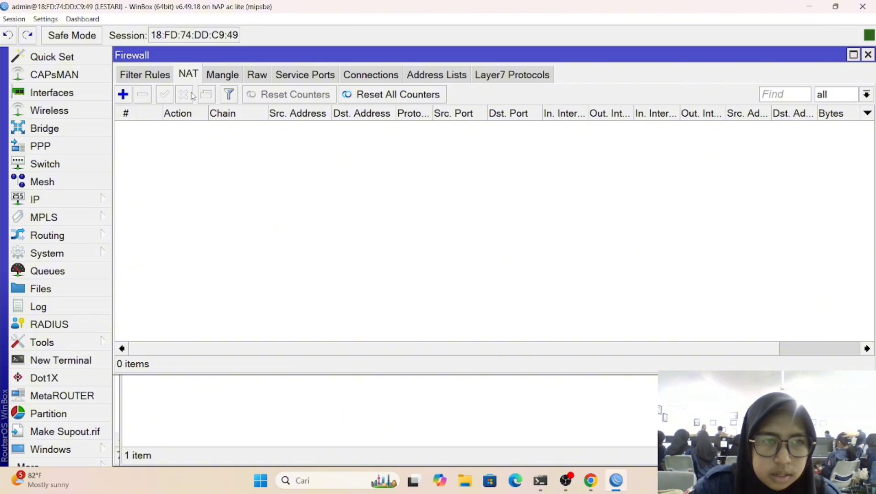
{"action": "left_click", "coordinate": [123, 94]}
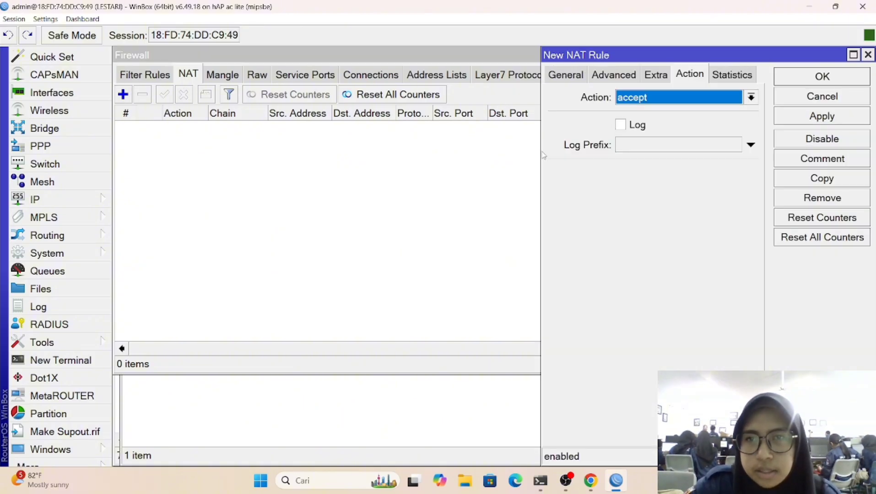
{"action": "left_click", "coordinate": [574, 77]}
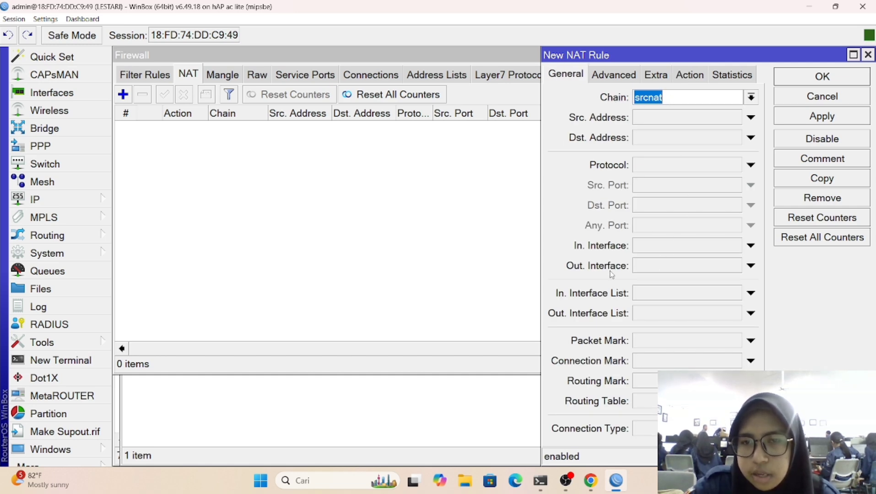
{"action": "left_click", "coordinate": [752, 265]}
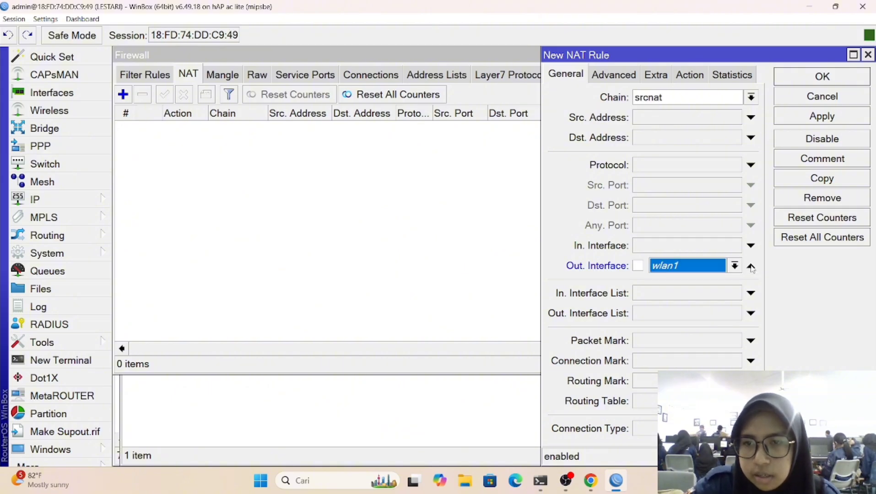
{"action": "left_click", "coordinate": [734, 266]}
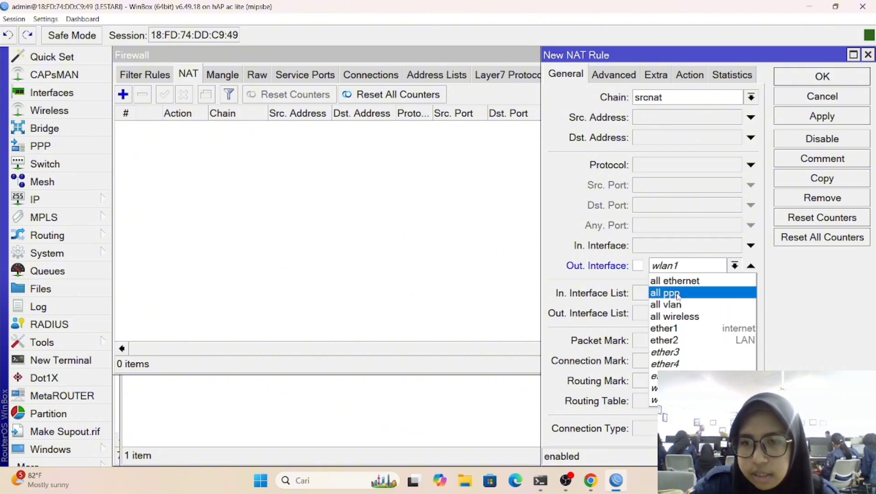
{"action": "left_click", "coordinate": [691, 327]}
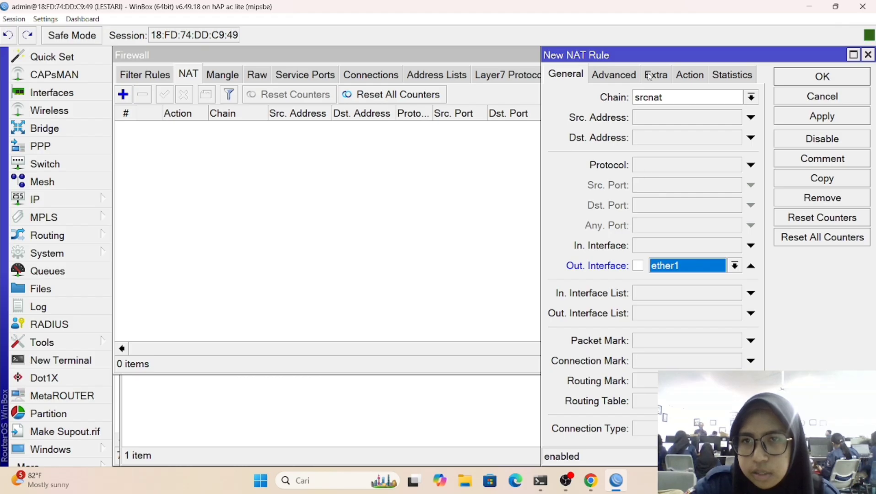
Set the new NAT rule's action to masquerade and save the rule
{"action": "left_click", "coordinate": [689, 74]}
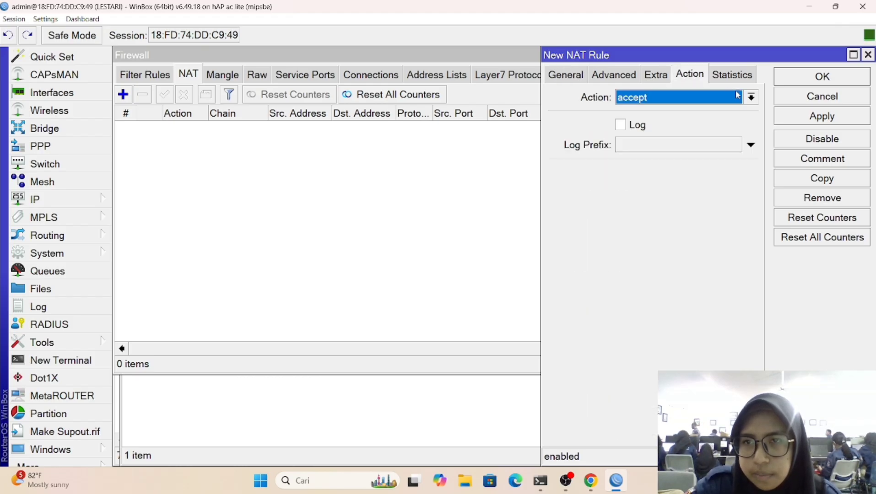
{"action": "left_click", "coordinate": [751, 98]}
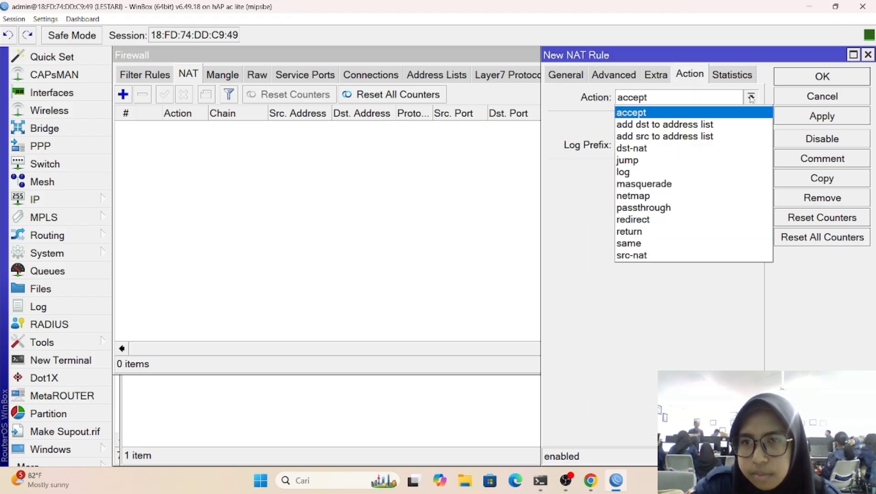
{"action": "left_click", "coordinate": [657, 185]}
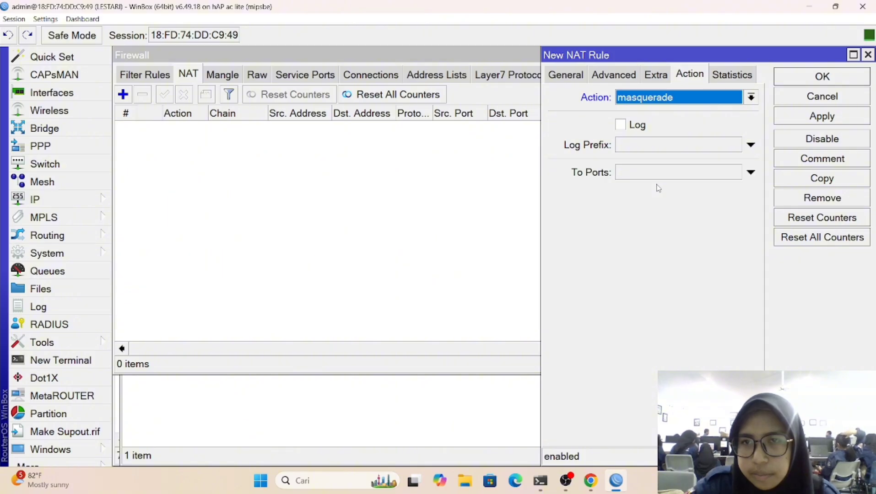
{"action": "left_click", "coordinate": [807, 116]}
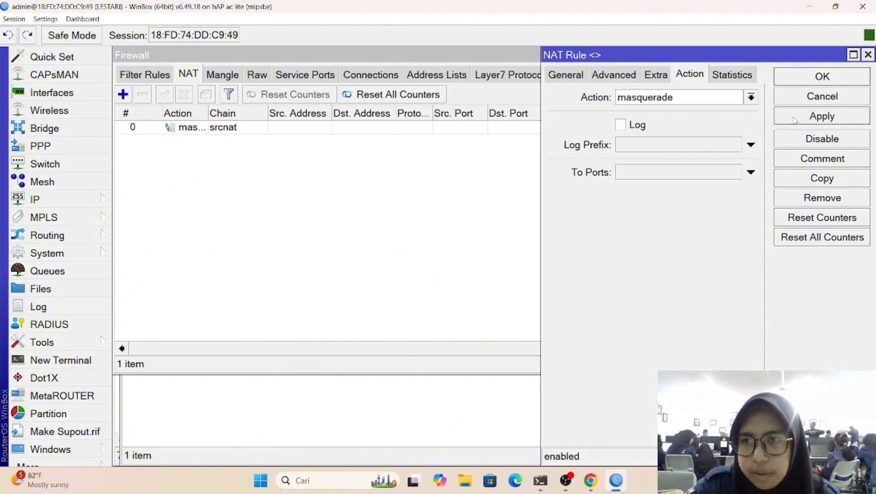
{"action": "left_click", "coordinate": [802, 81]}
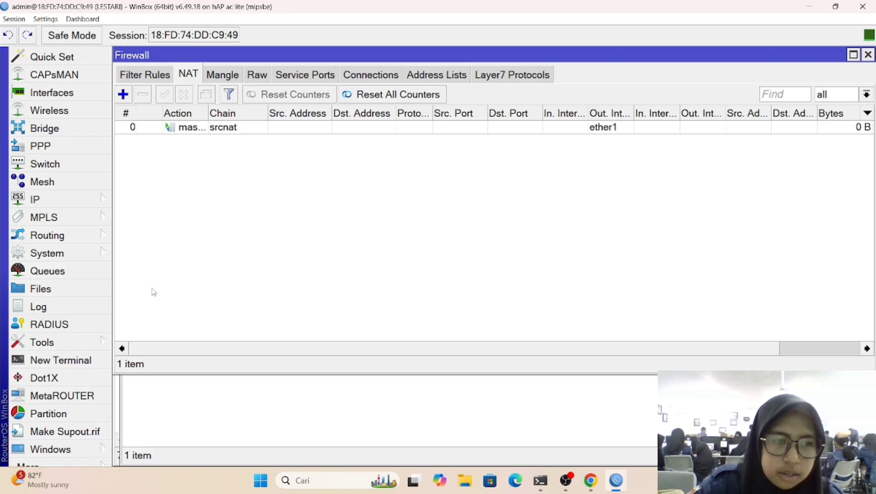
Open a router terminal, decline viewing the software license, and ping 8.8.8.8 to test internet access
{"action": "left_click", "coordinate": [92, 361]}
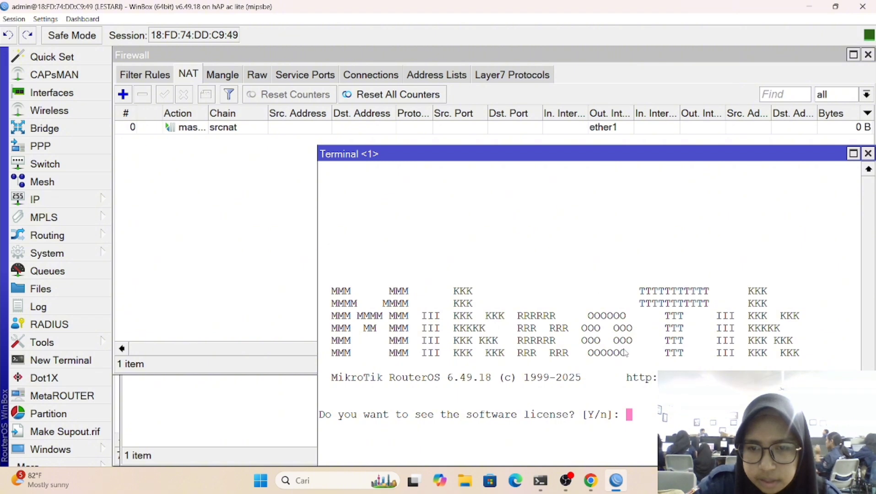
{"action": "type", "text": "n@LESTARI] > "}
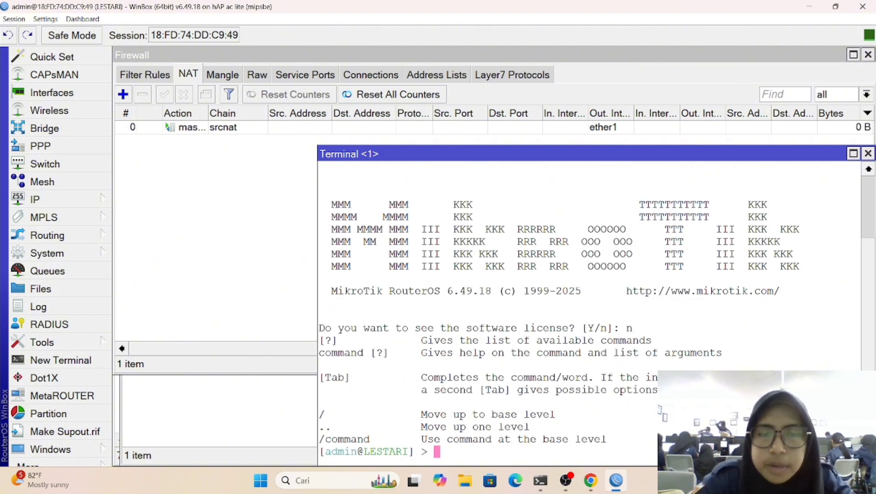
{"action": "type", "text": "pi"}
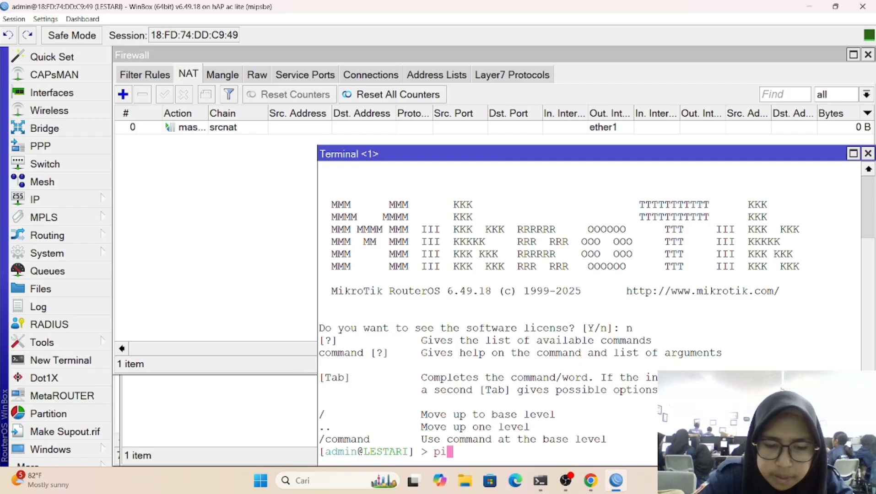
{"action": "type", "text": "ng 8"}
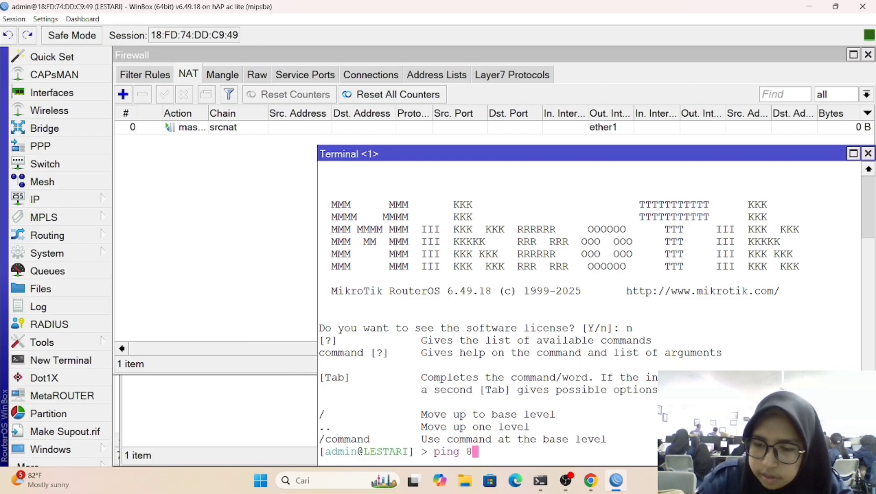
{"action": "type", "text": ".8.8.8"}
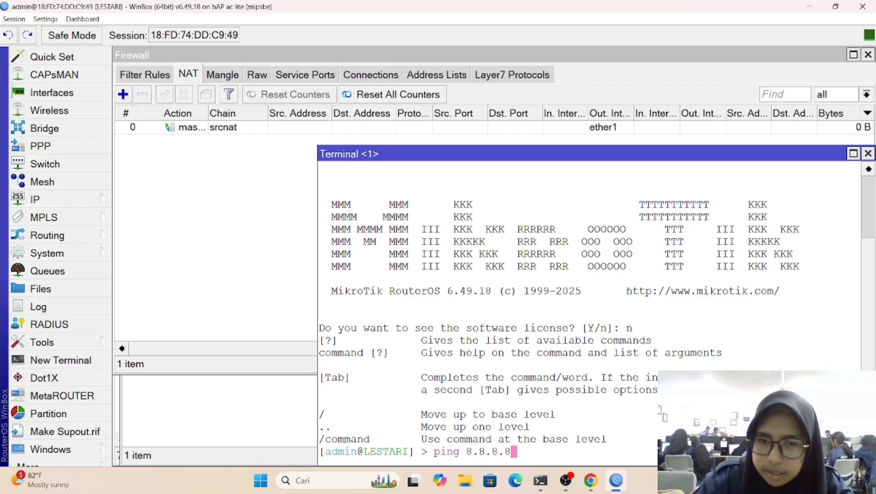
{"action": "key", "text": "Return"}
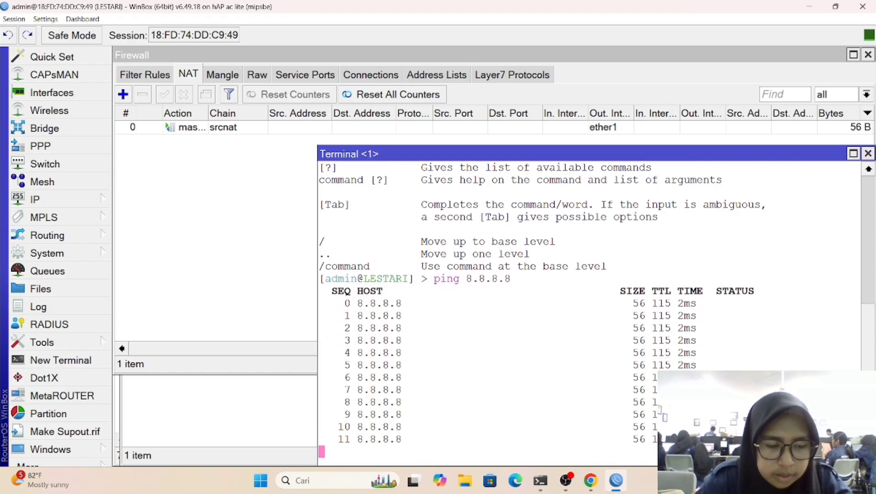
Try to renew the computer's IP address with ipconfig /renew in Windows Command Prompt, and close that window
{"action": "key", "text": "super+r"}
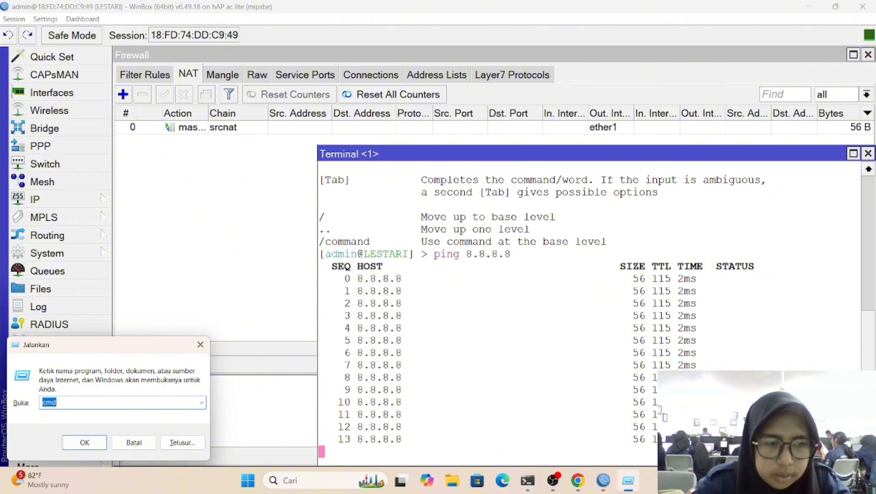
{"action": "mouse_move", "coordinate": [585, 479]}
{"action": "key", "text": "Return"}
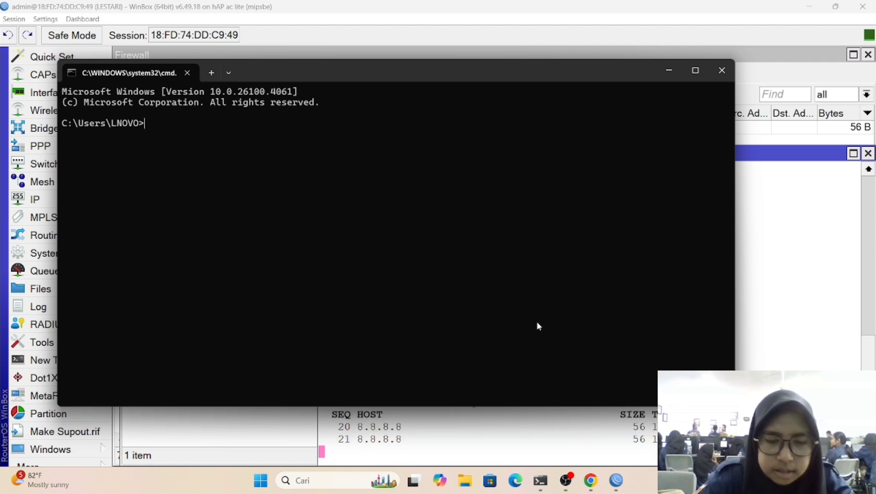
{"action": "type", "text": "ipcon"}
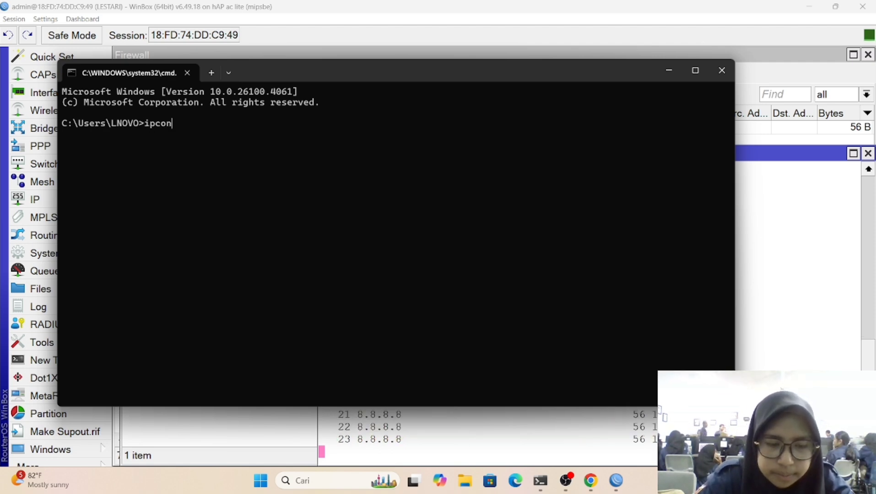
{"action": "type", "text": "fig"}
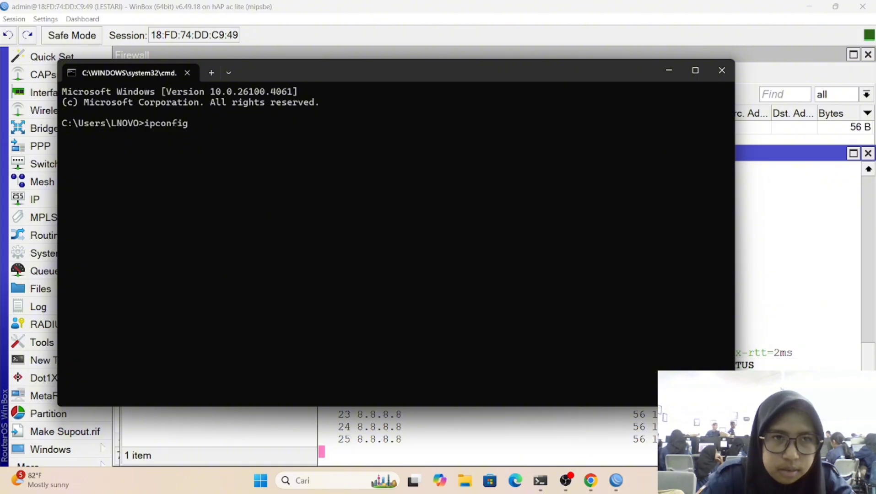
{"action": "type", "text": " /"}
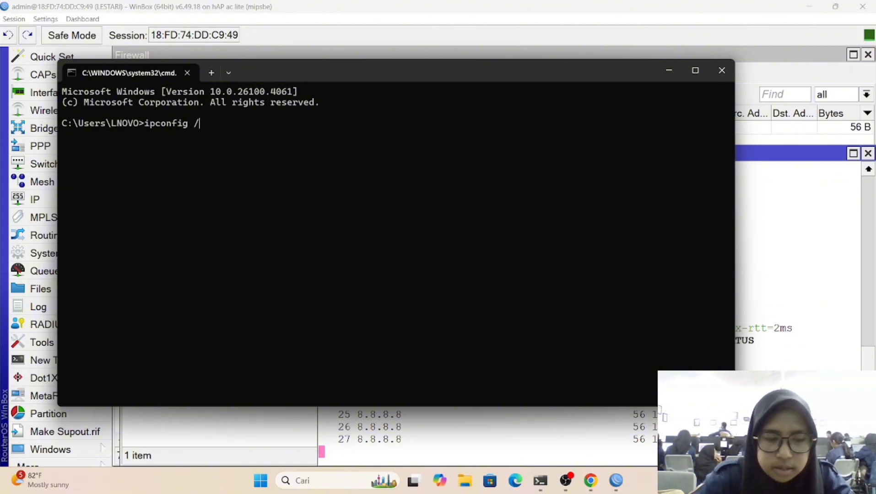
{"action": "type", "text": "renew"}
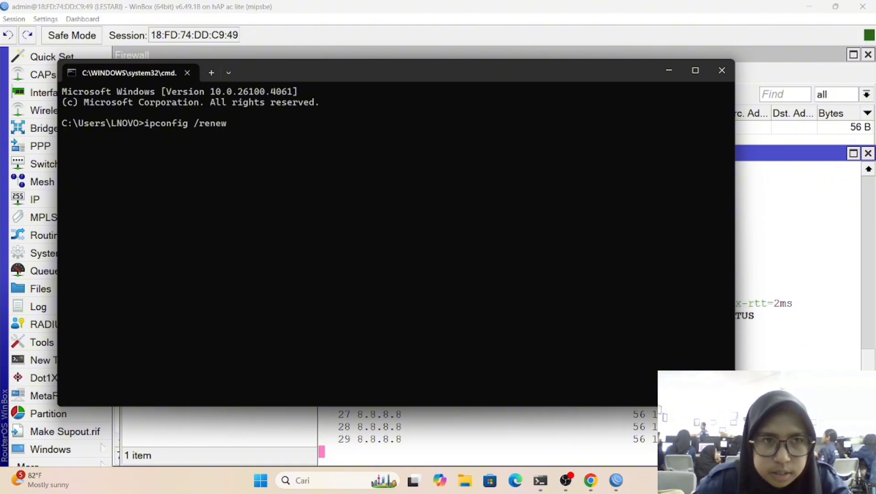
{"action": "key", "text": "Return"}
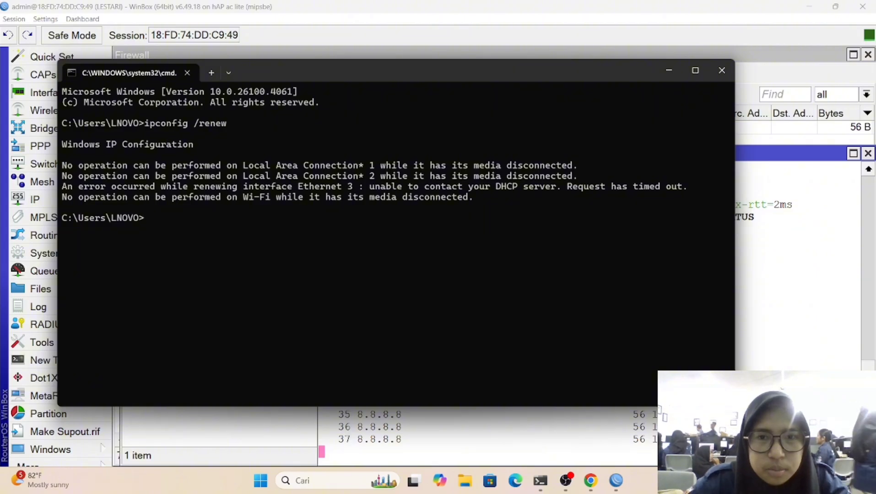
{"action": "left_click", "coordinate": [718, 67]}
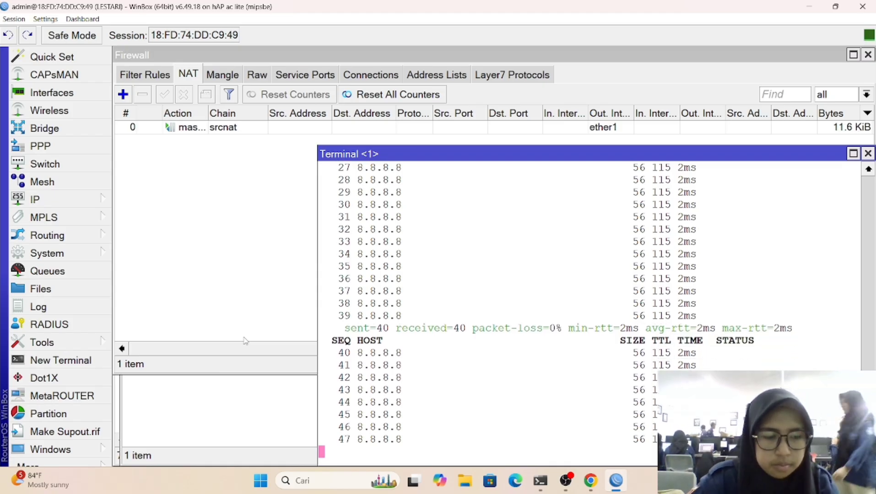
Reopen Windows Command Prompt and run ipconfig /renew to request an IP address from the router
{"action": "key", "text": "super+r"}
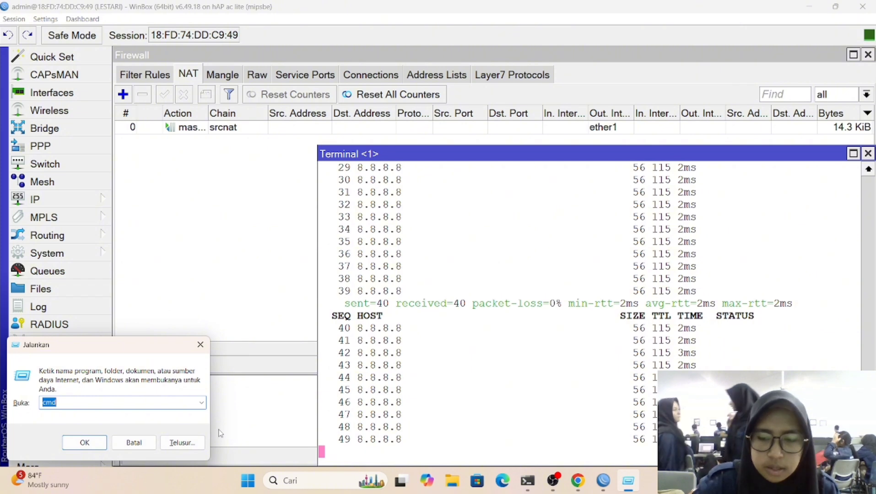
{"action": "key", "text": "Return"}
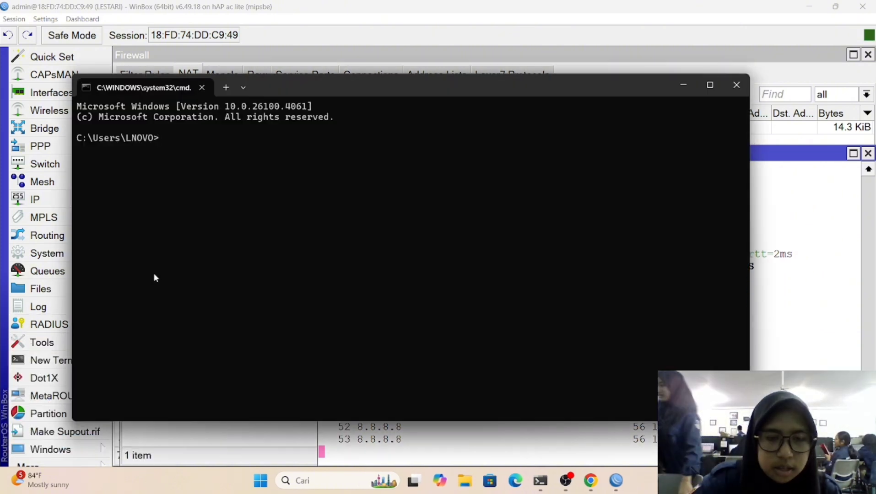
{"action": "type", "text": "ipco"}
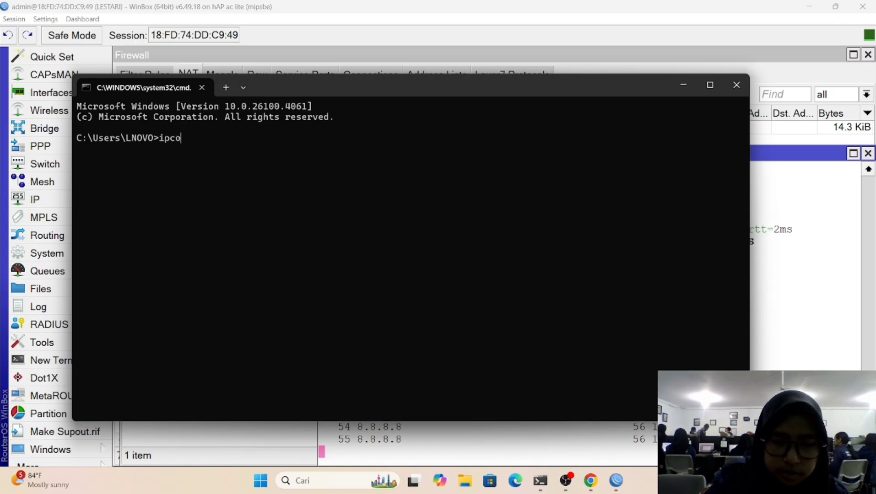
{"action": "type", "text": "nfig"}
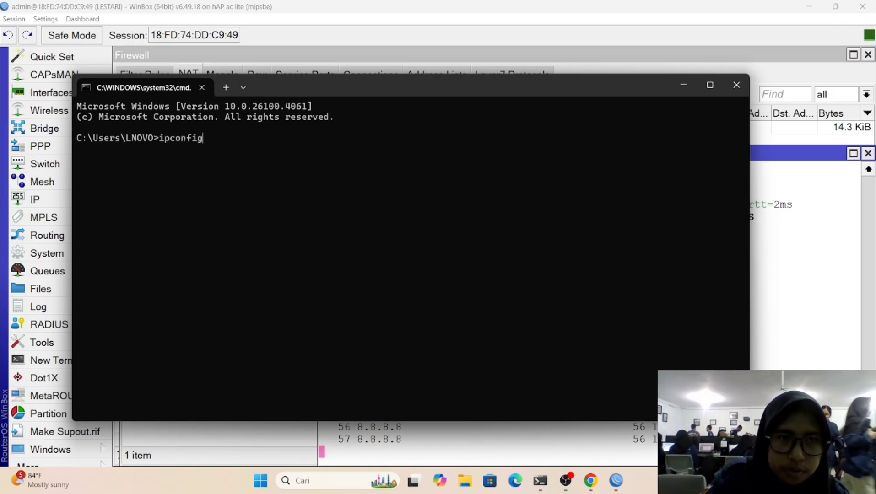
{"action": "type", "text": " /"}
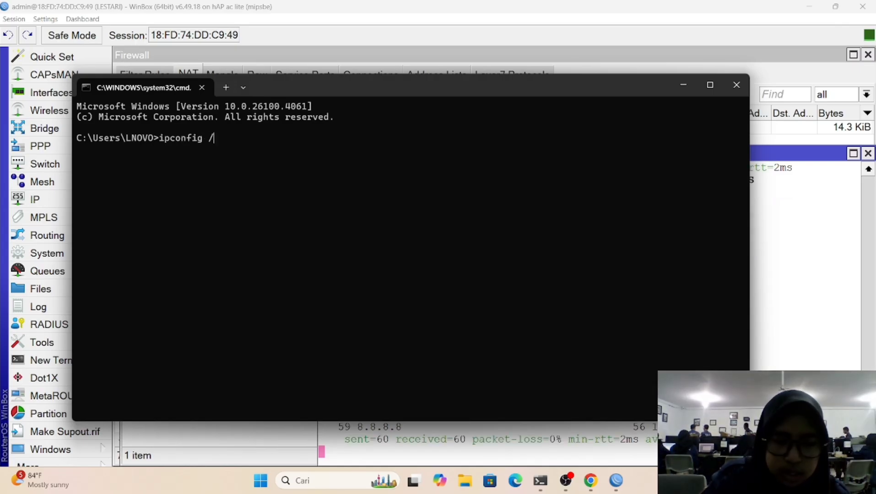
{"action": "type", "text": "renew"}
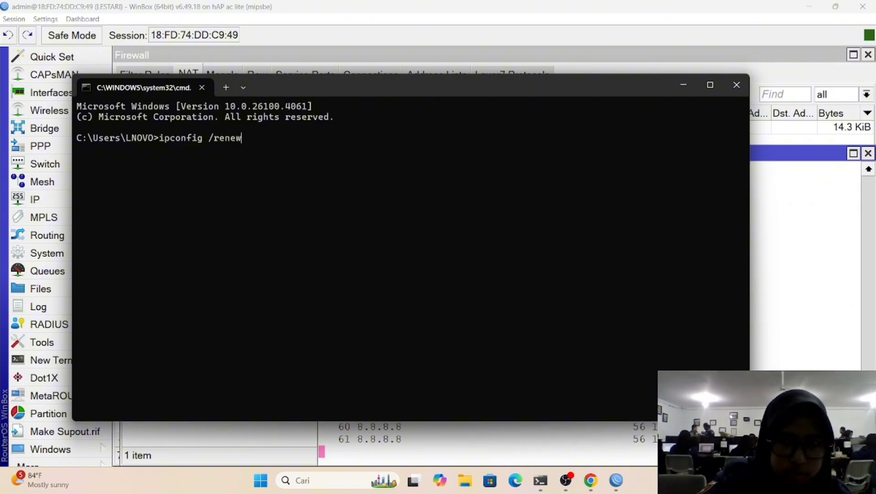
{"action": "key", "text": "Return"}
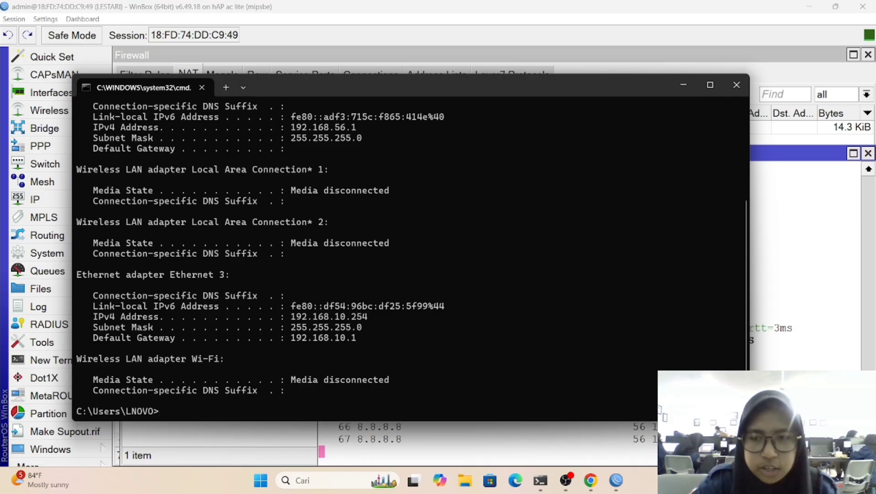
Ping 8.8.8.8 from the computer's Command Prompt, minimize that window, and stop the running ping in the router terminal
{"action": "type", "text": "ping "}
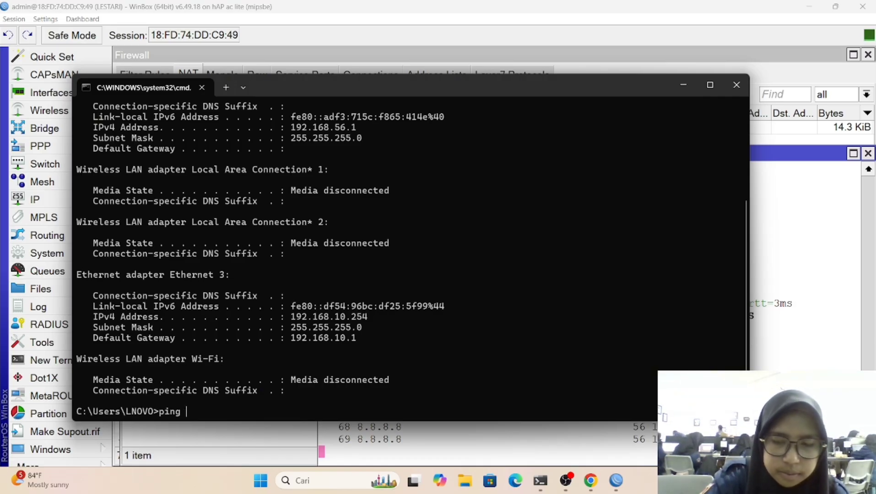
{"action": "type", "text": "8.8.8"}
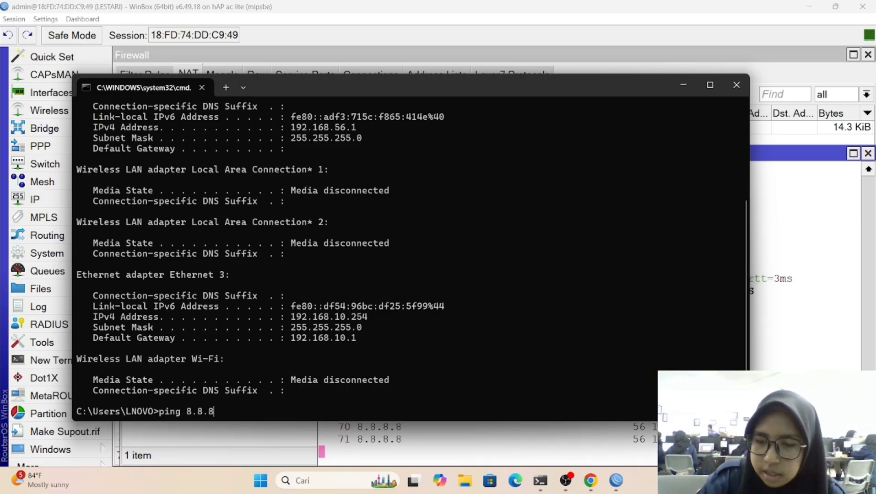
{"action": "type", "text": ".8"}
{"action": "key", "text": "Return"}
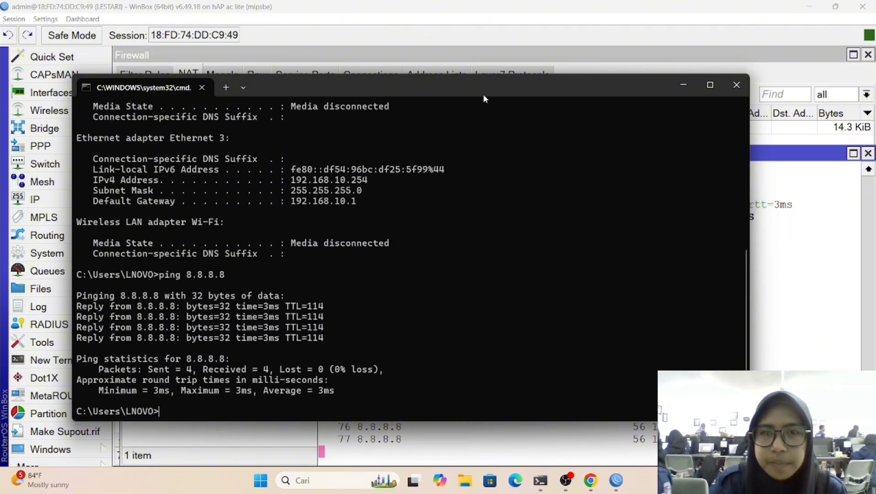
{"action": "left_click", "coordinate": [683, 86]}
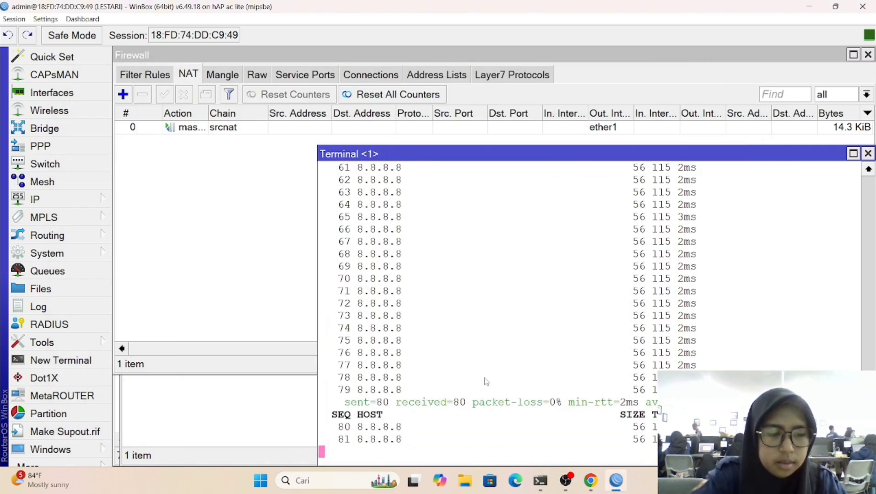
{"action": "key", "text": "ctrl+c"}
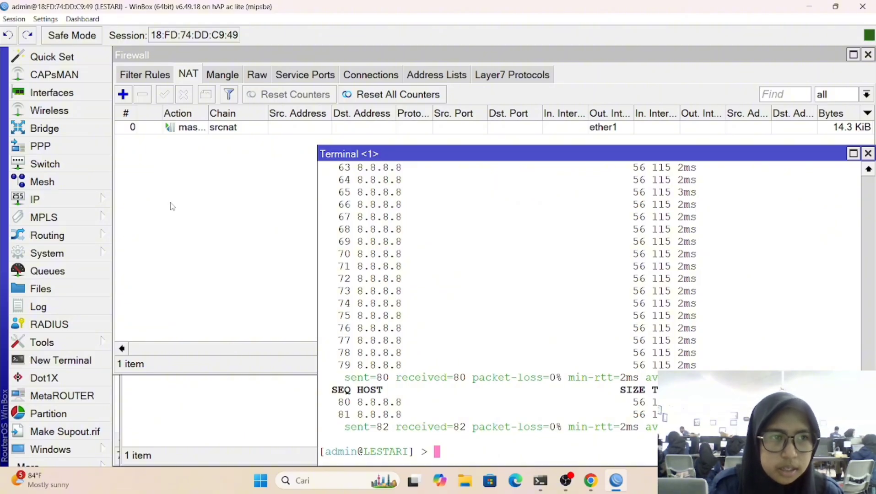
Enable the wlan1 wireless interface in the router's interface list
{"action": "left_click", "coordinate": [98, 92]}
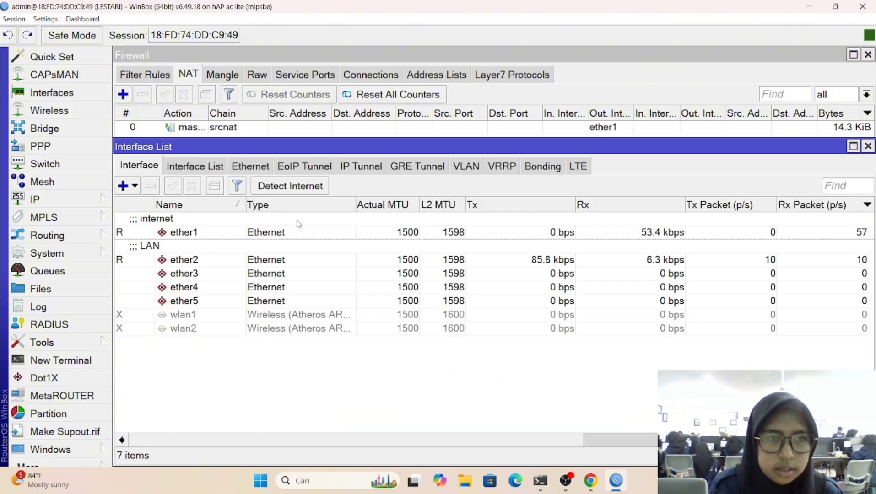
{"action": "left_click", "coordinate": [201, 317]}
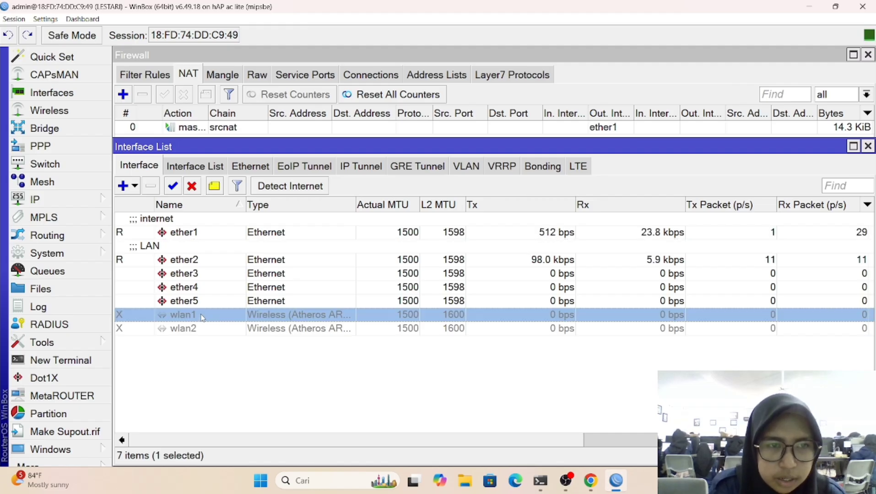
{"action": "left_click", "coordinate": [178, 190]}
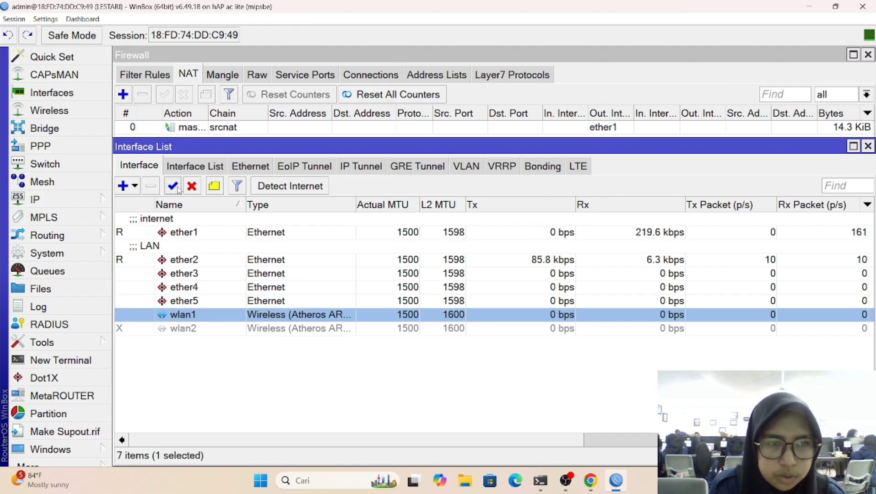
In wlan1's wireless settings, set the mode to ap bridge, the band to 2GHz-B/G/N and the frequency to 2422 MHz
{"action": "double_click", "coordinate": [219, 320]}
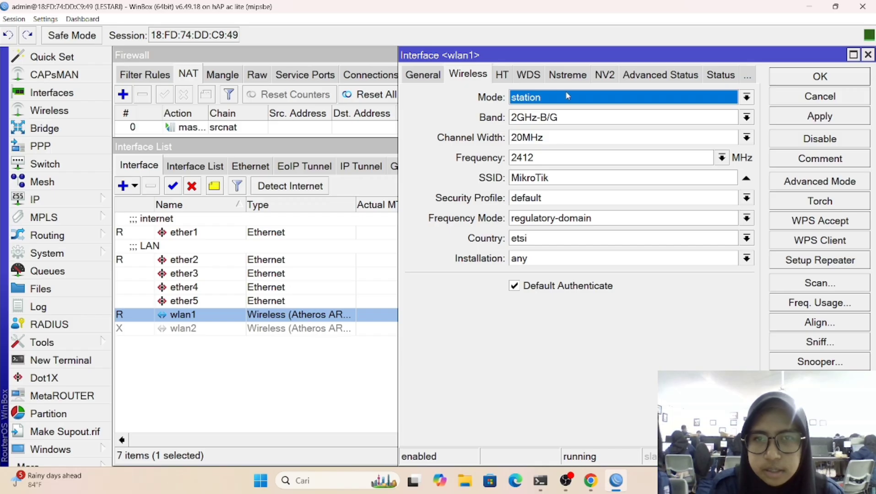
{"action": "left_click", "coordinate": [747, 97]}
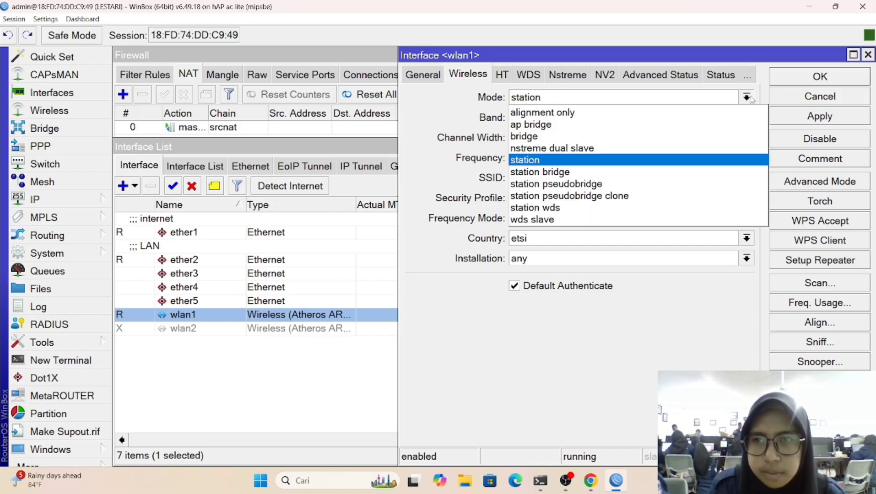
{"action": "left_click", "coordinate": [616, 129]}
{"action": "left_click", "coordinate": [746, 117]}
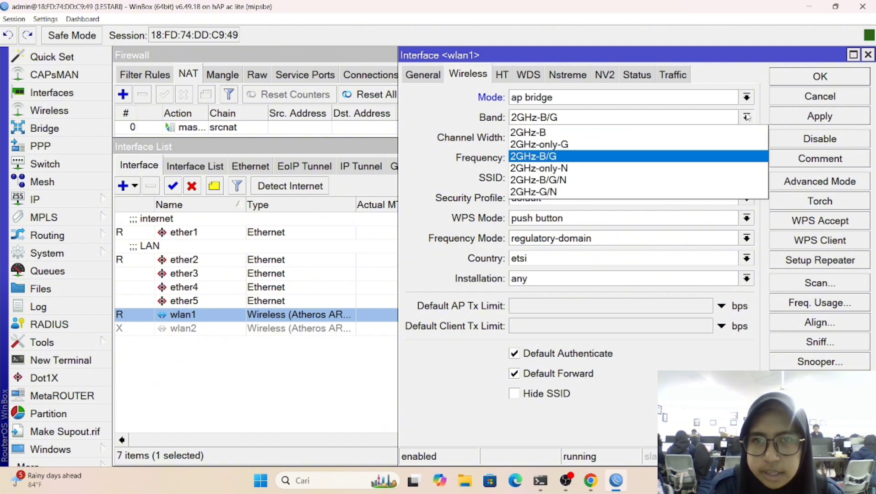
{"action": "left_click", "coordinate": [561, 180]}
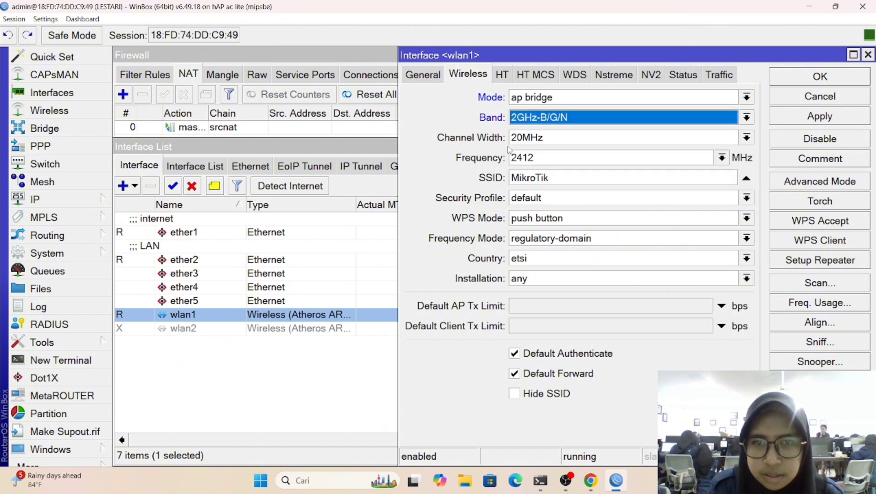
{"action": "left_click", "coordinate": [722, 158]}
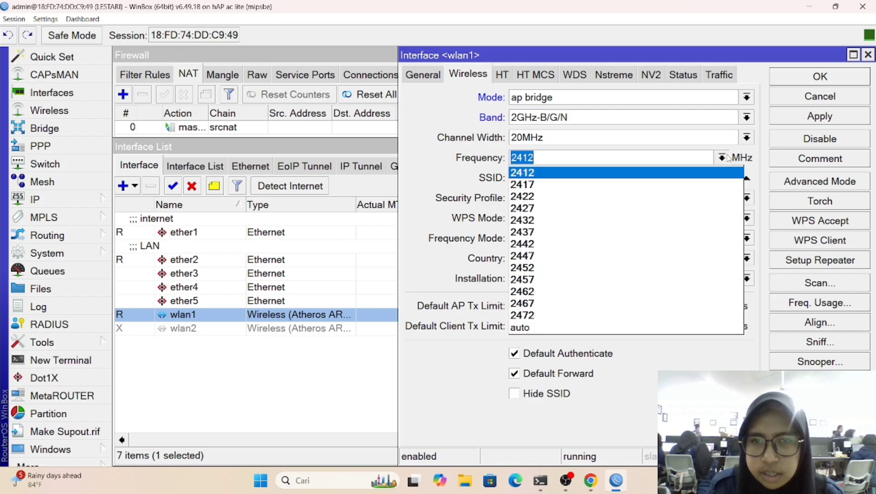
{"action": "left_click", "coordinate": [583, 196]}
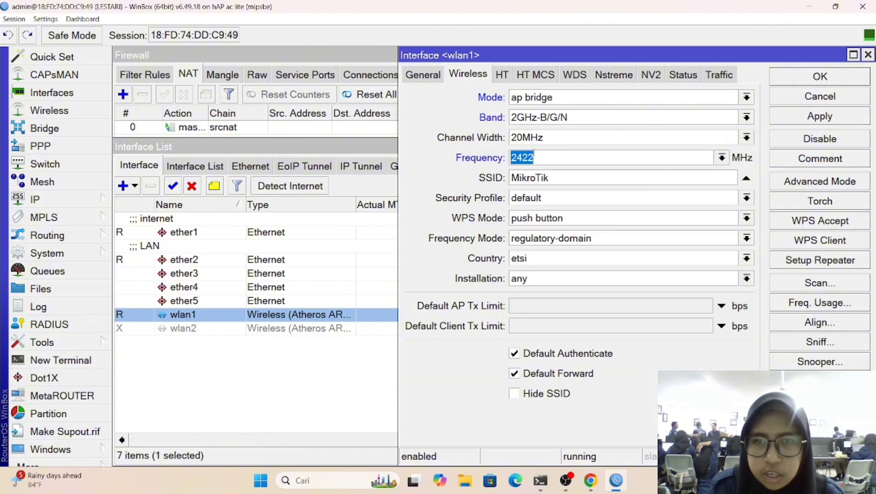
Set wlan1's SSID to tari.net and save the wireless interface settings
{"action": "double_click", "coordinate": [556, 179]}
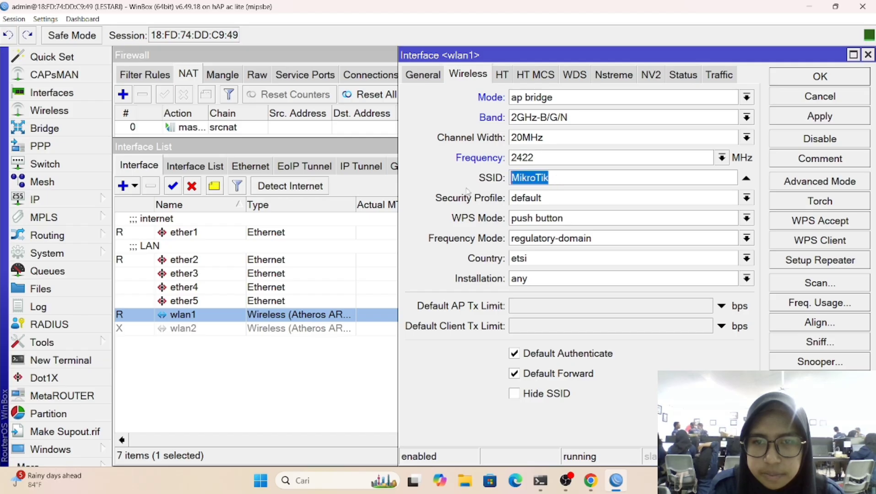
{"action": "type", "text": "tati.net"}
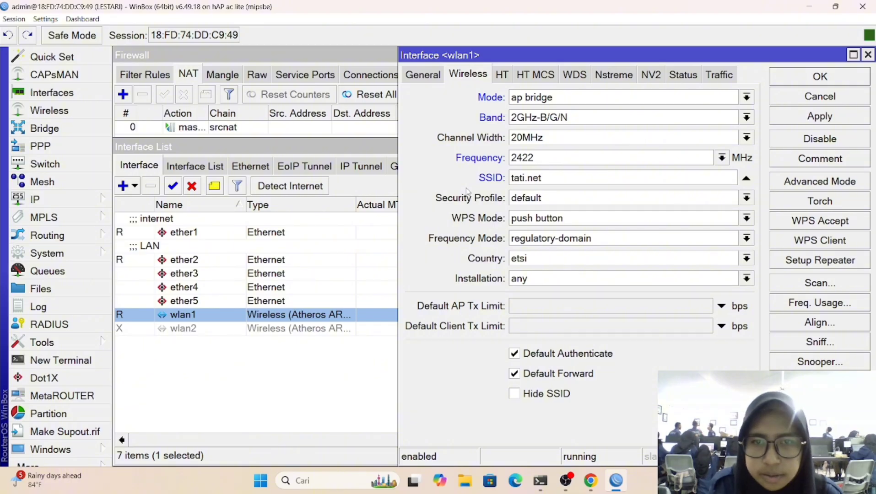
{"action": "key", "text": "BackSpace"}
{"action": "key", "text": "BackSpace"}
{"action": "key", "text": "BackSpace"}
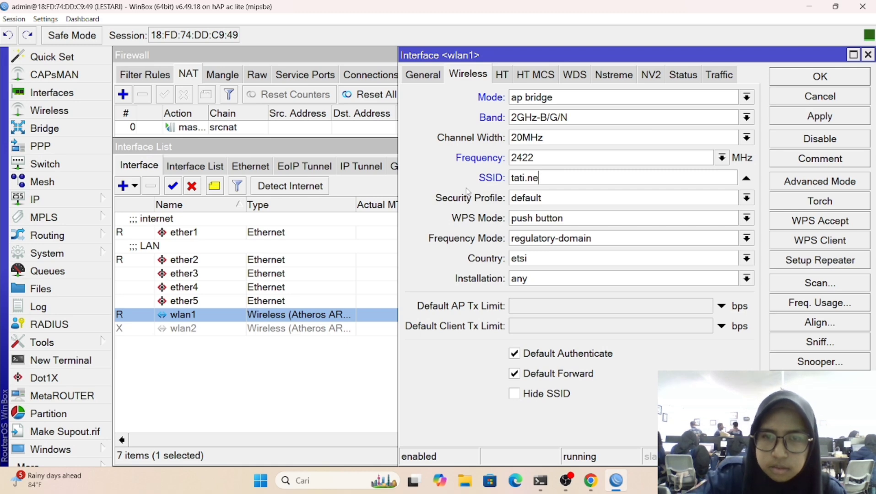
{"action": "key", "text": "BackSpace"}
{"action": "key", "text": "BackSpace"}
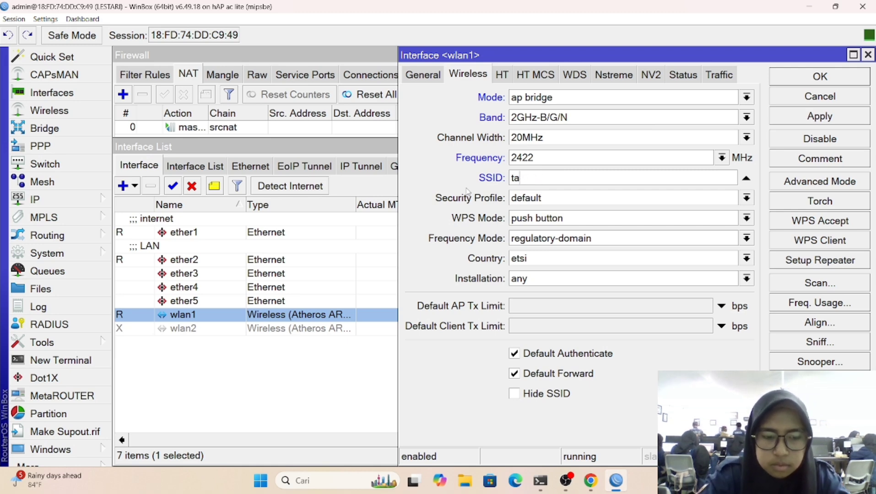
{"action": "type", "text": "ri."}
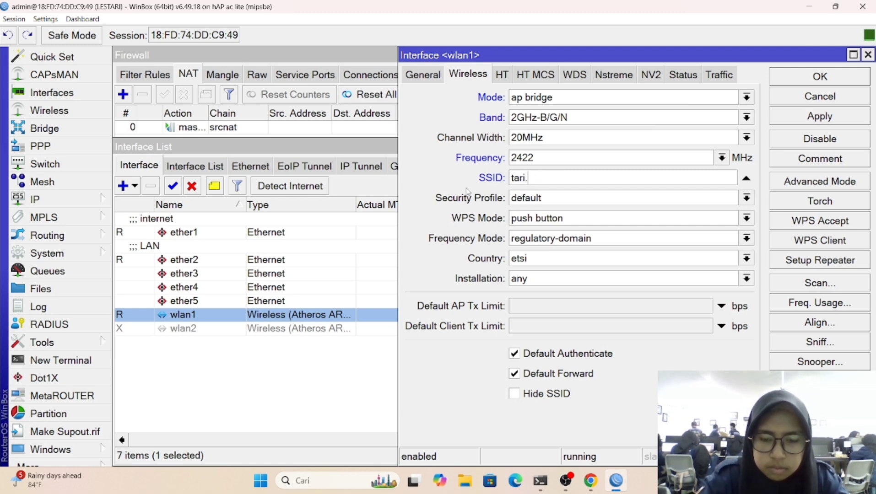
{"action": "type", "text": "net"}
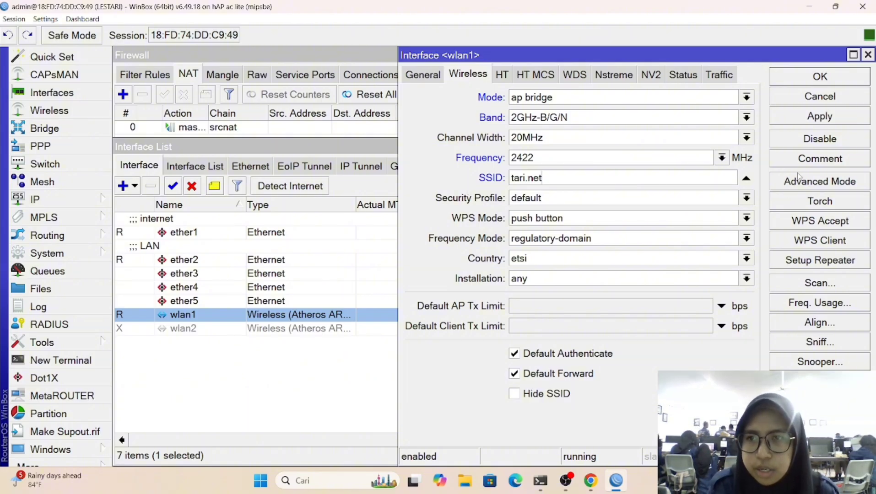
{"action": "left_click", "coordinate": [808, 120]}
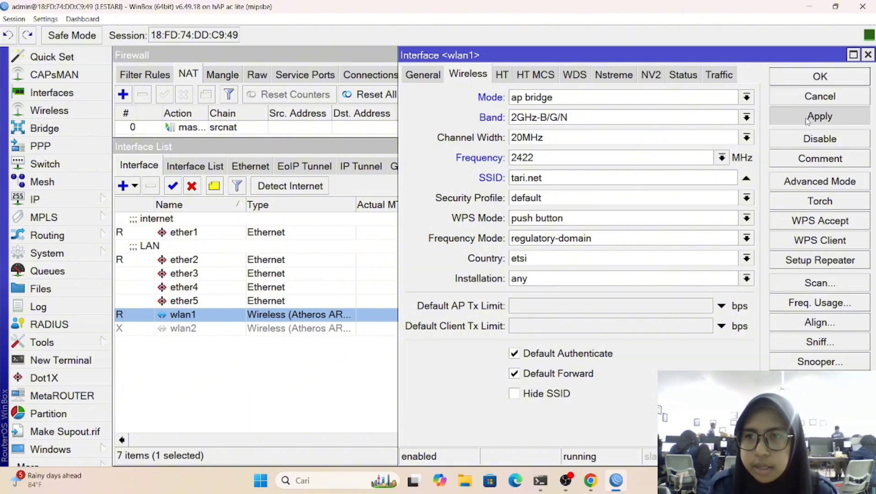
{"action": "left_click", "coordinate": [819, 76]}
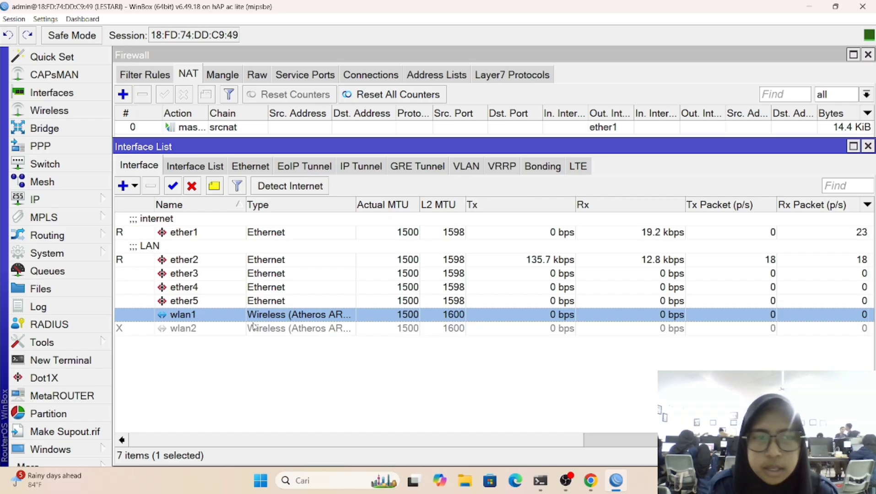
Add the IP address 192.168.15.1/24 to the wlan1 interface and save it
{"action": "left_click", "coordinate": [103, 204]}
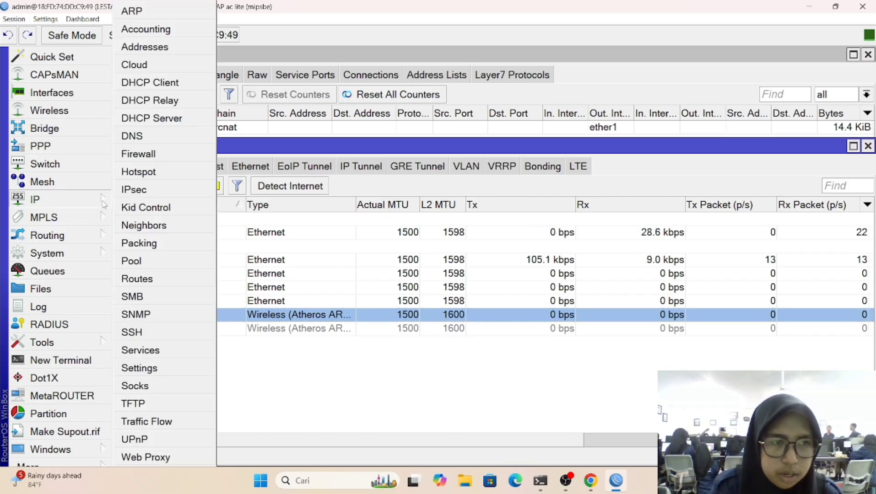
{"action": "left_click", "coordinate": [142, 46]}
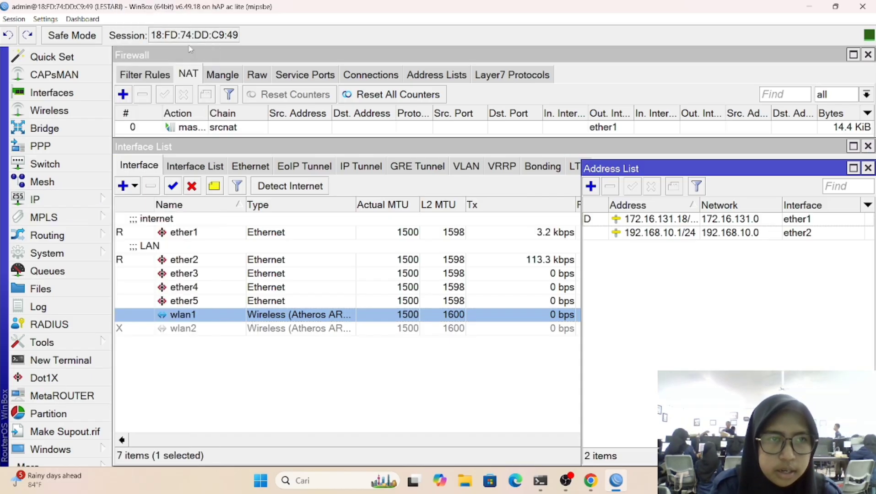
{"action": "left_click", "coordinate": [591, 186]}
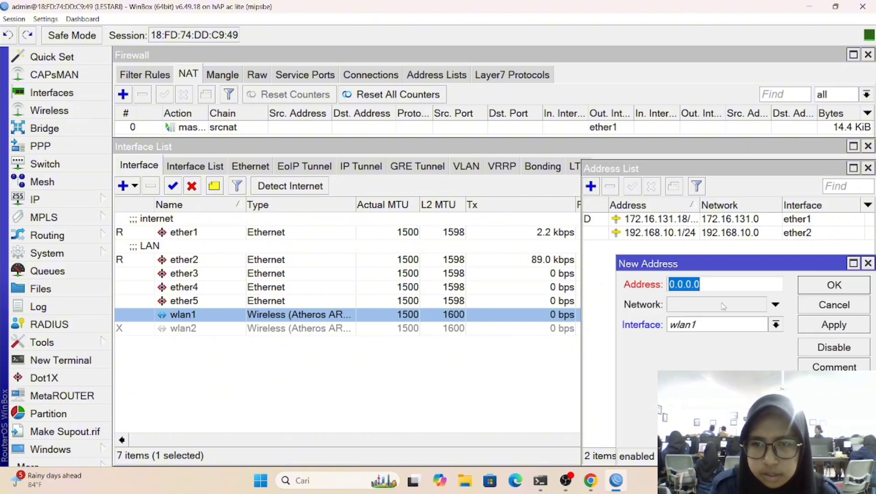
{"action": "type", "text": "1"}
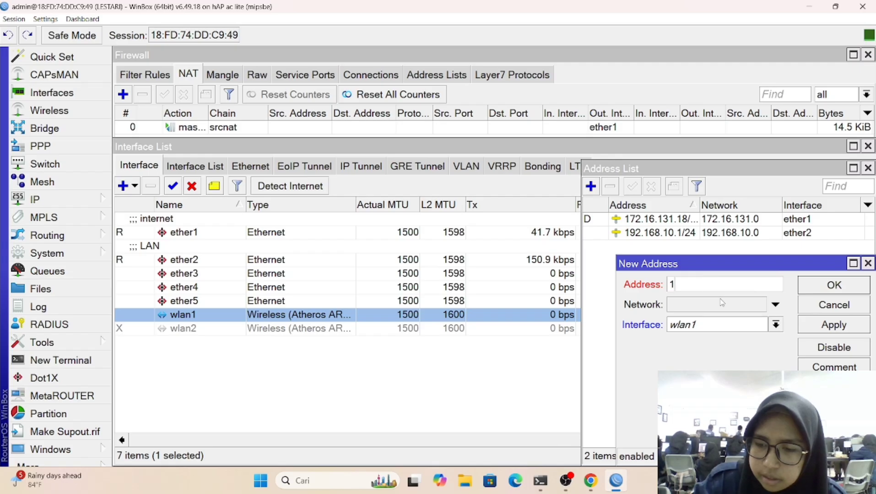
{"action": "type", "text": "92.168.15.1/"}
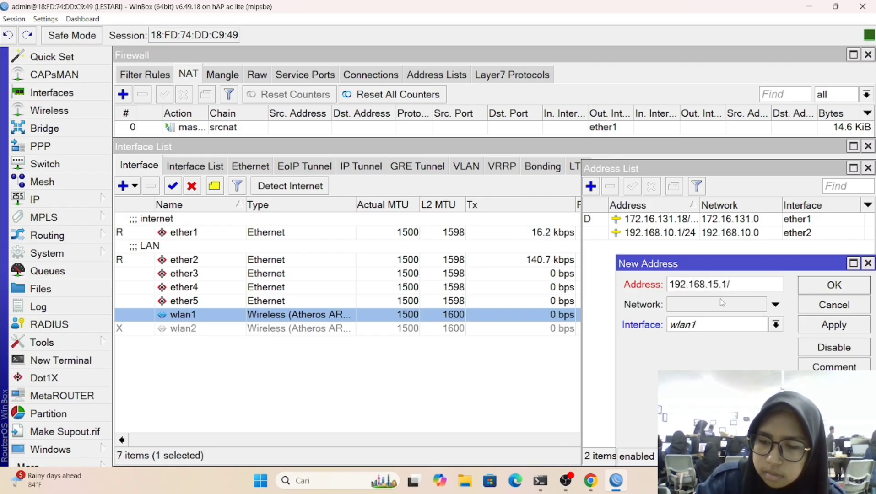
{"action": "type", "text": "24"}
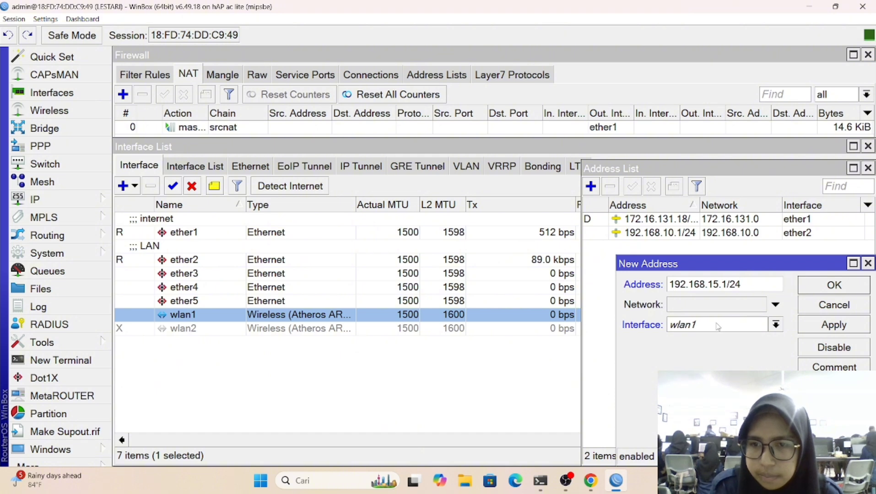
{"action": "left_click", "coordinate": [776, 324]}
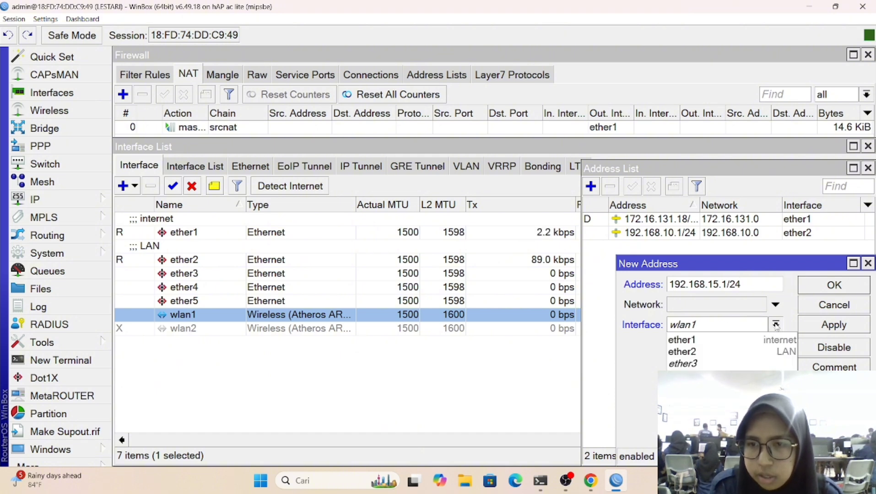
{"action": "left_click", "coordinate": [717, 324]}
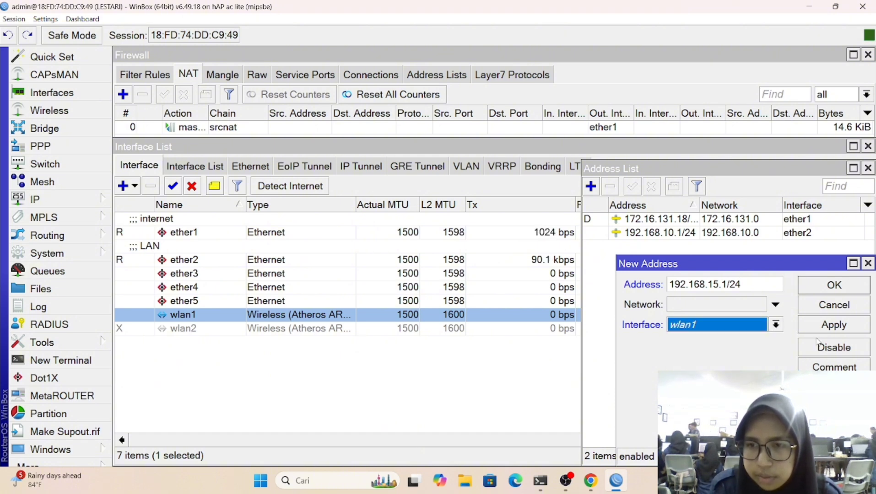
{"action": "left_click", "coordinate": [833, 326]}
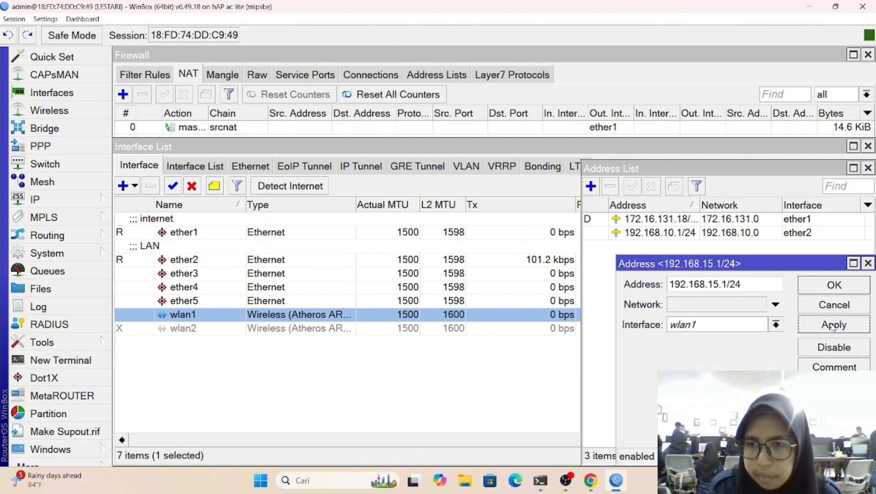
{"action": "left_click", "coordinate": [833, 287]}
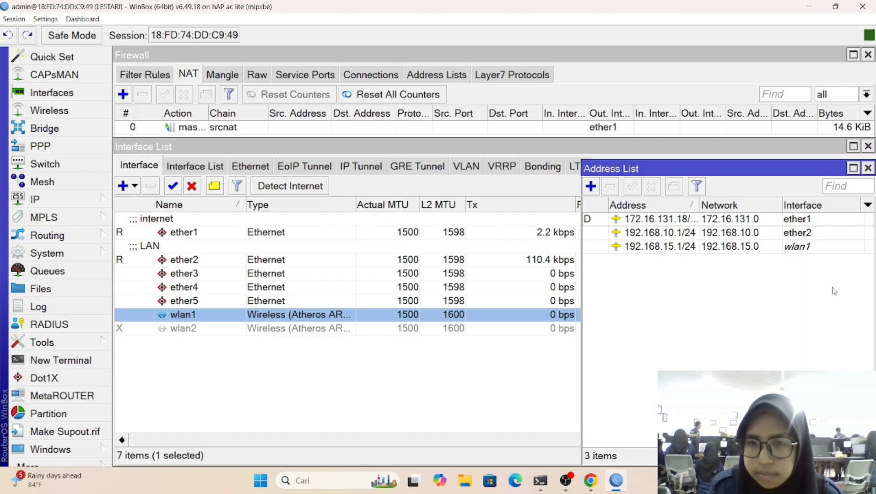
Set up a DHCP server on wlan1 with the wizard, keeping gateway 192.168.15.1 and the other proposed network values
{"action": "left_click", "coordinate": [104, 205]}
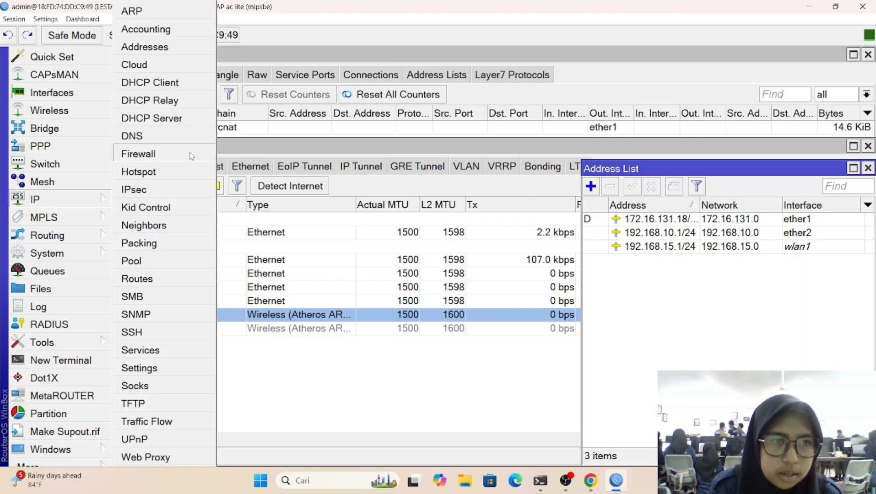
{"action": "left_click", "coordinate": [188, 120]}
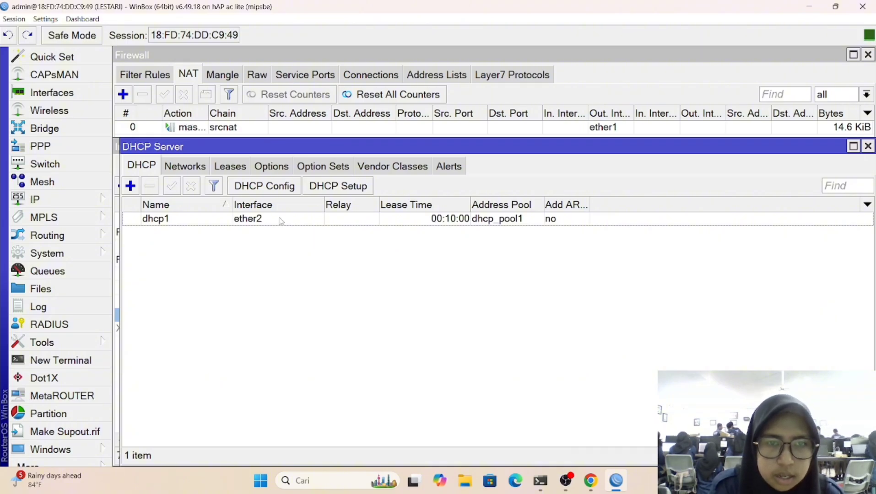
{"action": "left_click", "coordinate": [327, 194]}
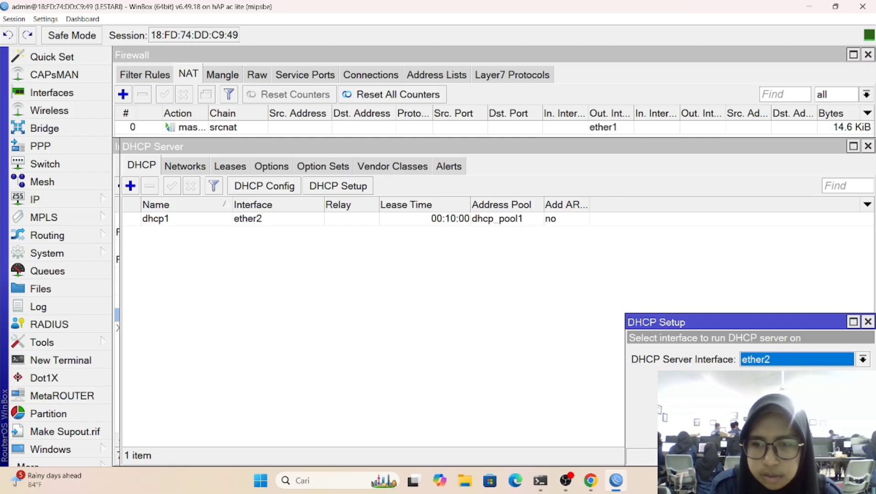
{"action": "left_click", "coordinate": [863, 360]}
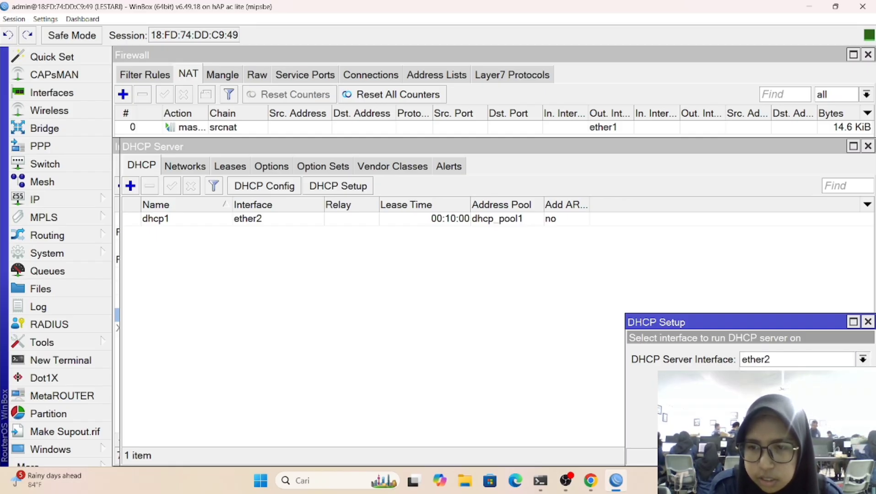
{"action": "key", "text": "Down"}
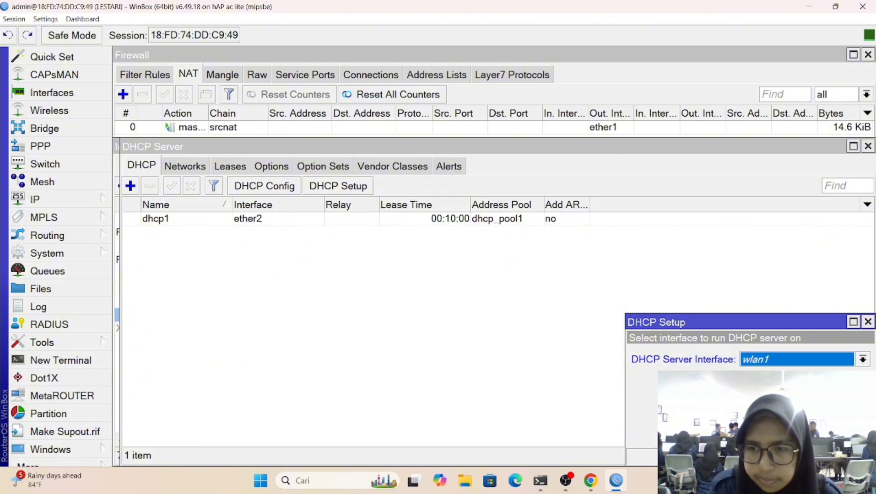
{"action": "key", "text": "Return"}
{"action": "key", "text": "Return"}
{"action": "key", "text": "Return"}
{"action": "key", "text": "Return"}
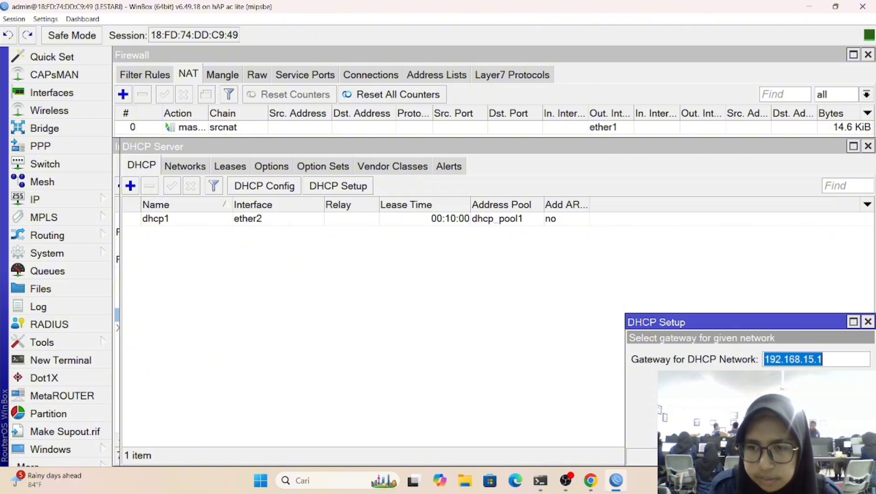
{"action": "key", "text": "Return"}
{"action": "key", "text": "Return"}
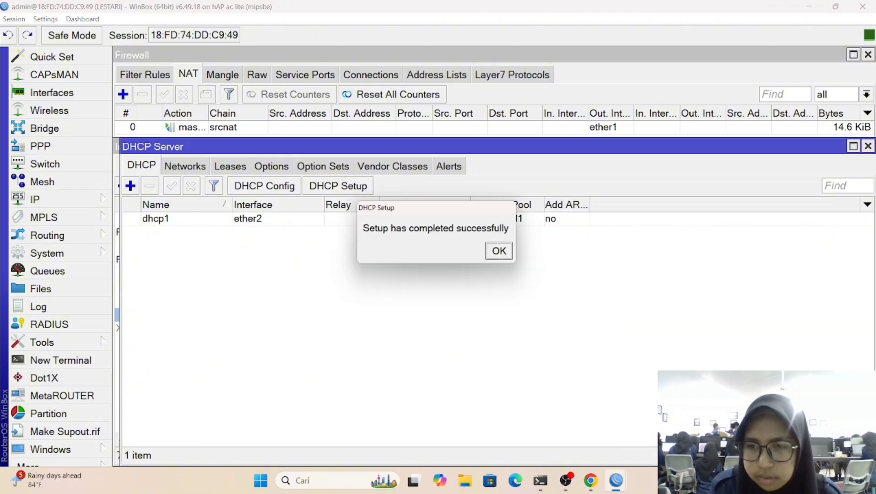
{"action": "left_click", "coordinate": [498, 252]}
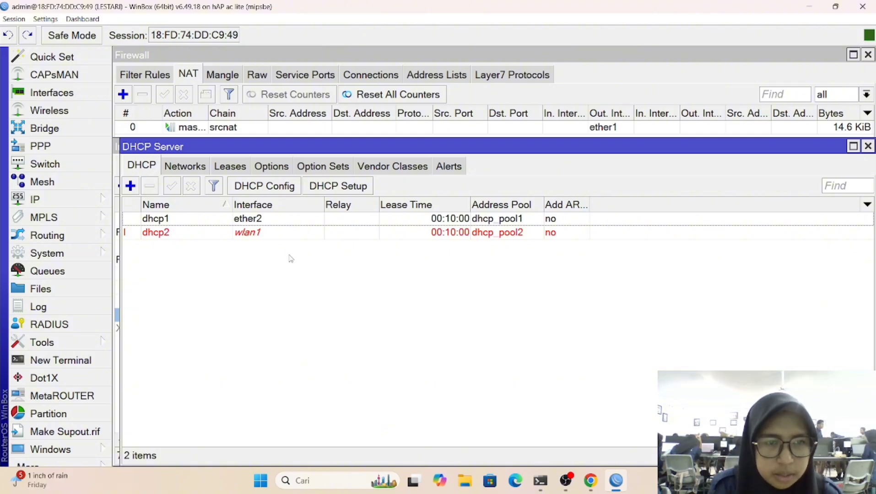
Start the Hotspot setup on wlan1, keeping local address 192.168.15.1/24 with masquerading, certificate none, and DNS servers 8.8.8.8 and 8.8.4.4
{"action": "left_click", "coordinate": [92, 199]}
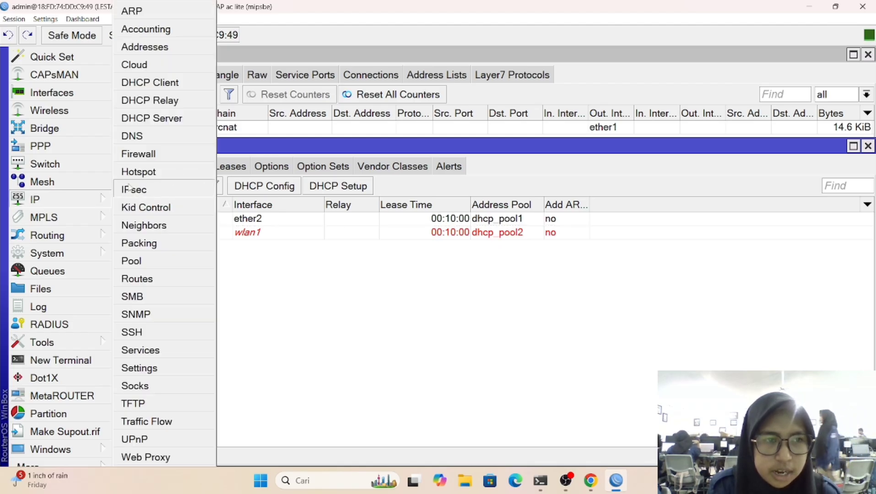
{"action": "left_click", "coordinate": [143, 172]}
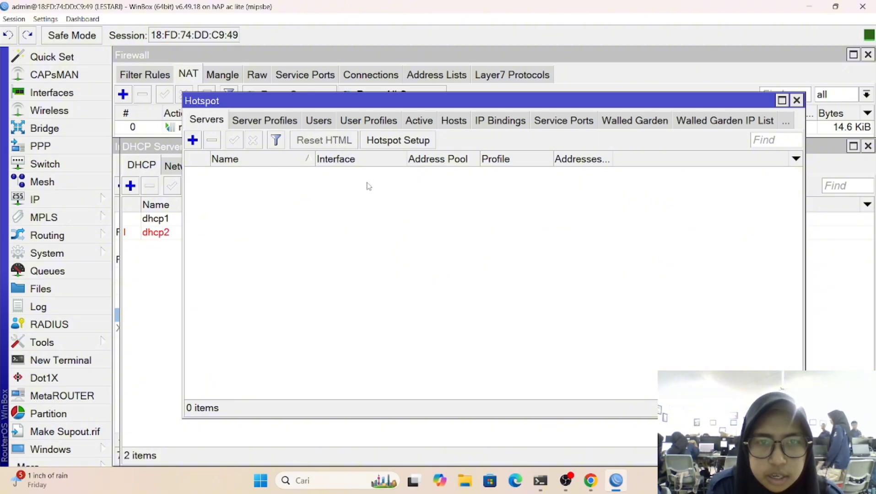
{"action": "left_click", "coordinate": [395, 140]}
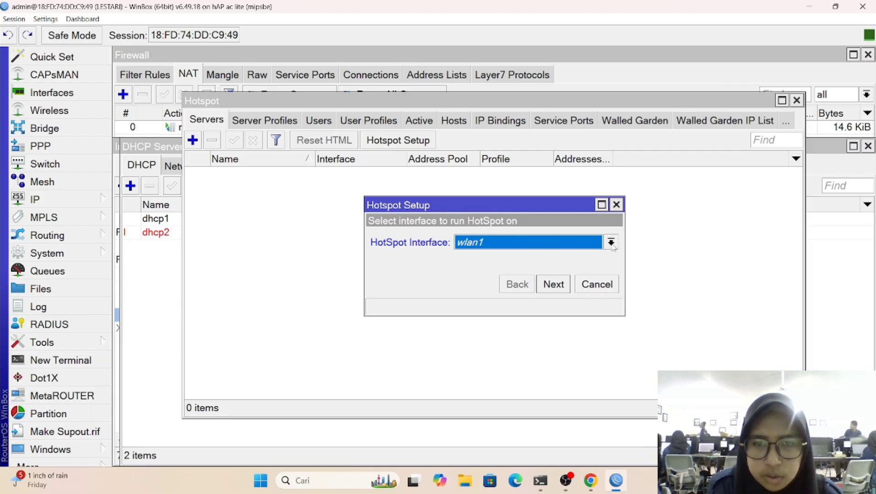
{"action": "left_click", "coordinate": [555, 284]}
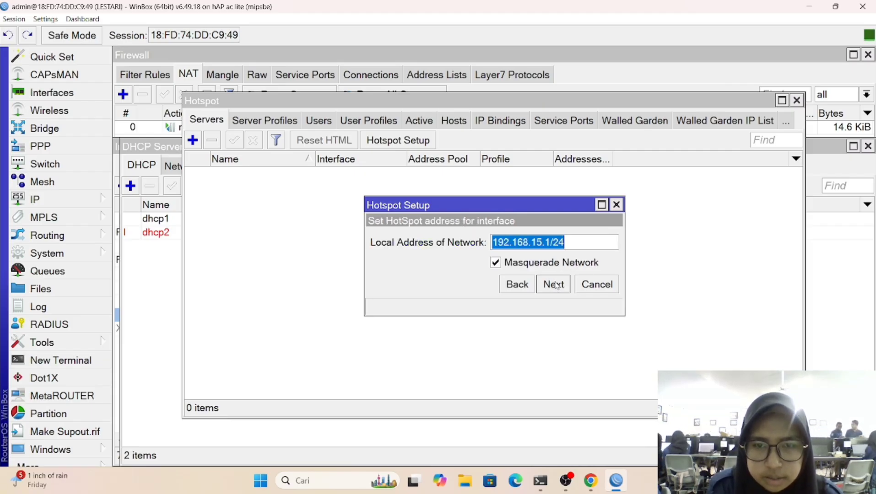
{"action": "left_click", "coordinate": [555, 284]}
{"action": "left_click", "coordinate": [554, 284]}
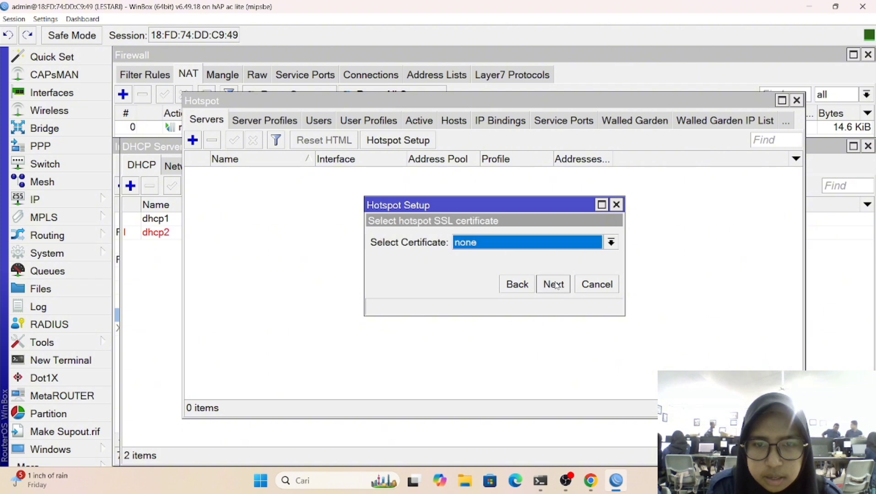
{"action": "left_click", "coordinate": [554, 284]}
{"action": "left_click", "coordinate": [554, 284]}
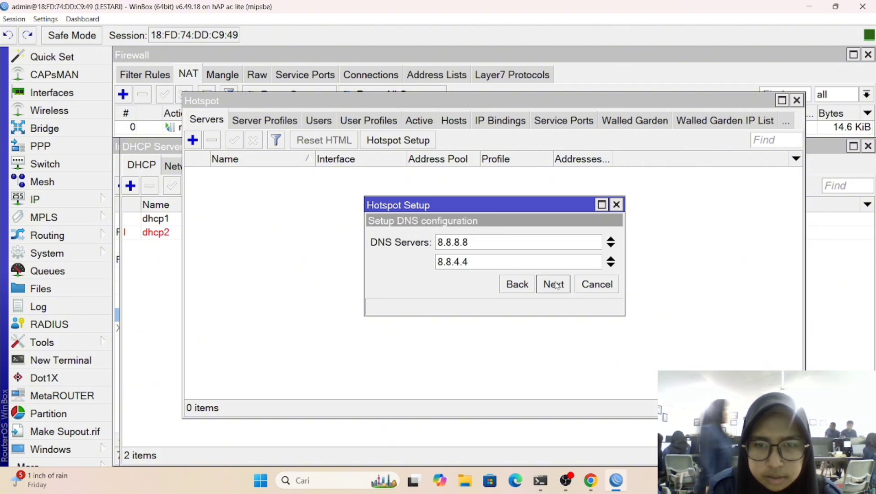
{"action": "left_click", "coordinate": [555, 284]}
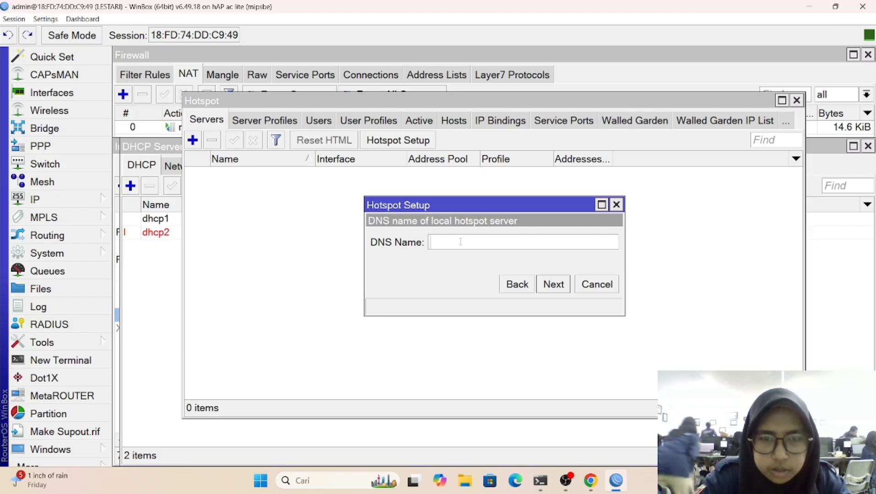
Set the hotspot's DNS name to tari.net and finish the setup with the remaining defaults
{"action": "type", "text": "tar"}
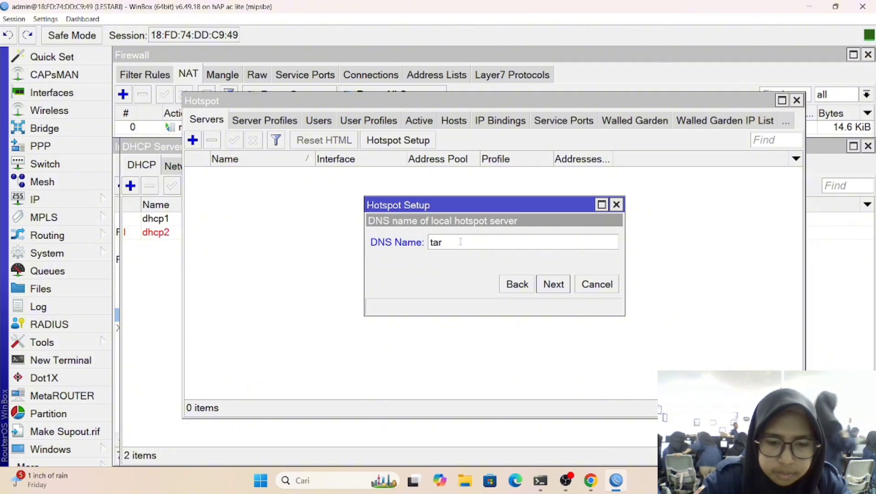
{"action": "type", "text": "i.net"}
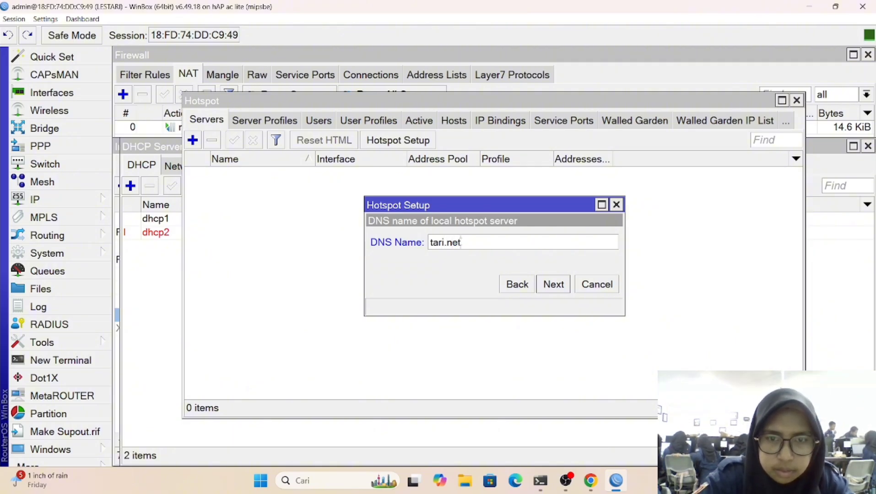
{"action": "left_click", "coordinate": [553, 286]}
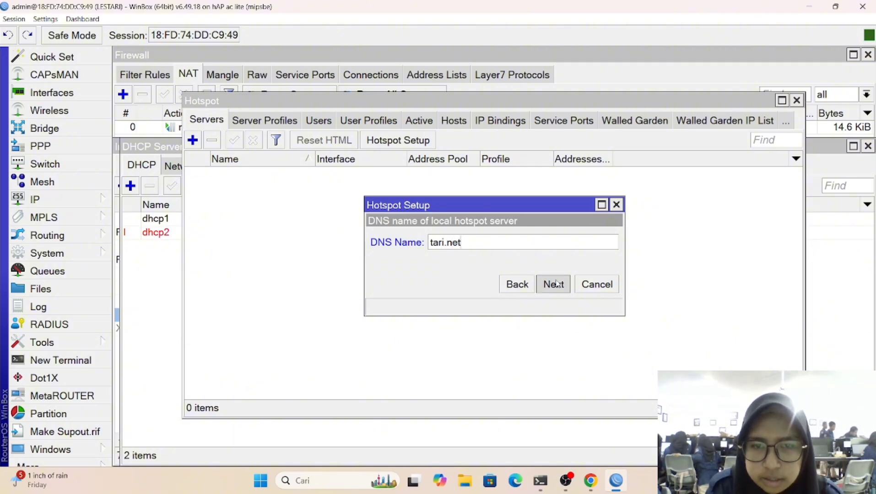
{"action": "left_click", "coordinate": [553, 285]}
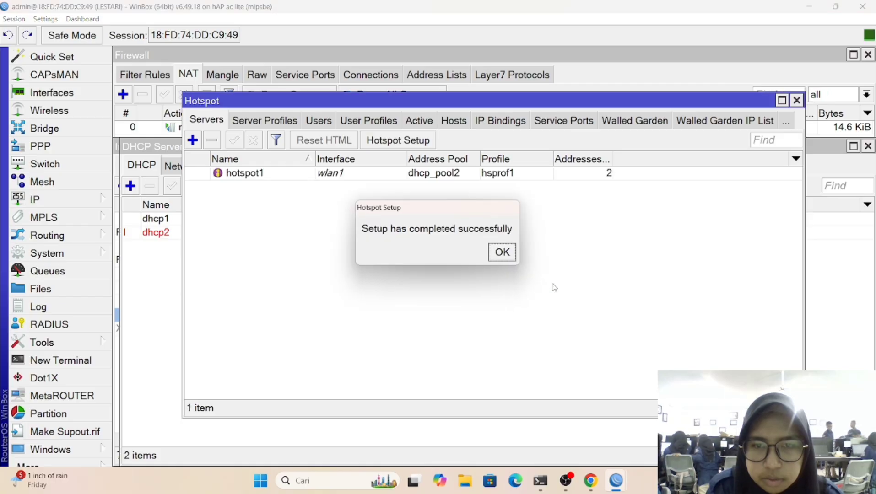
{"action": "left_click", "coordinate": [506, 253]}
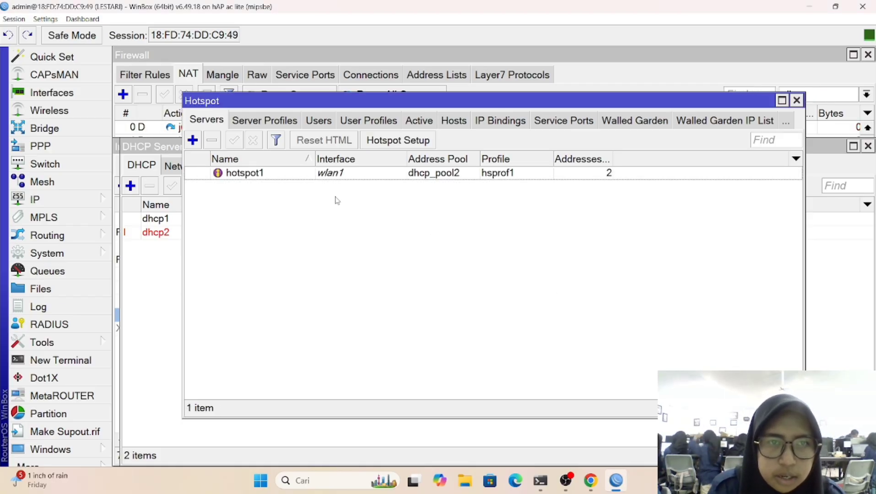
Enable Use RADIUS in the hotspot server profile hsprof1 and save the profile
{"action": "left_click", "coordinate": [277, 121]}
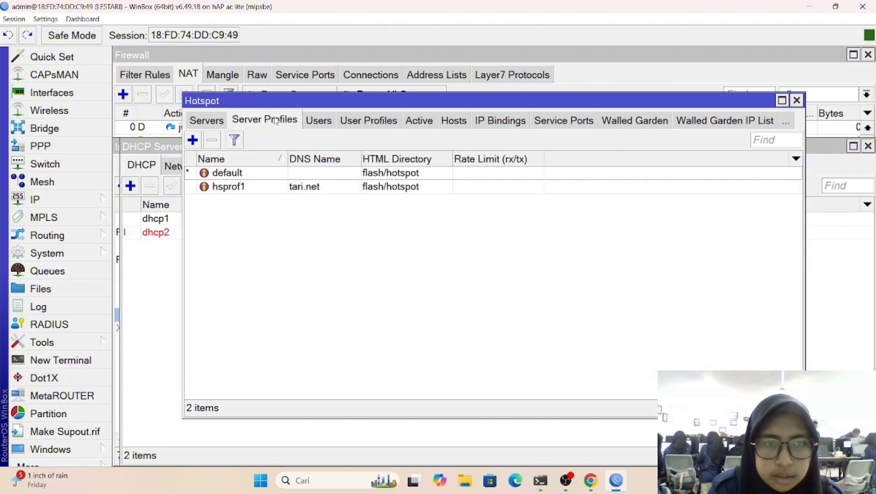
{"action": "double_click", "coordinate": [238, 187]}
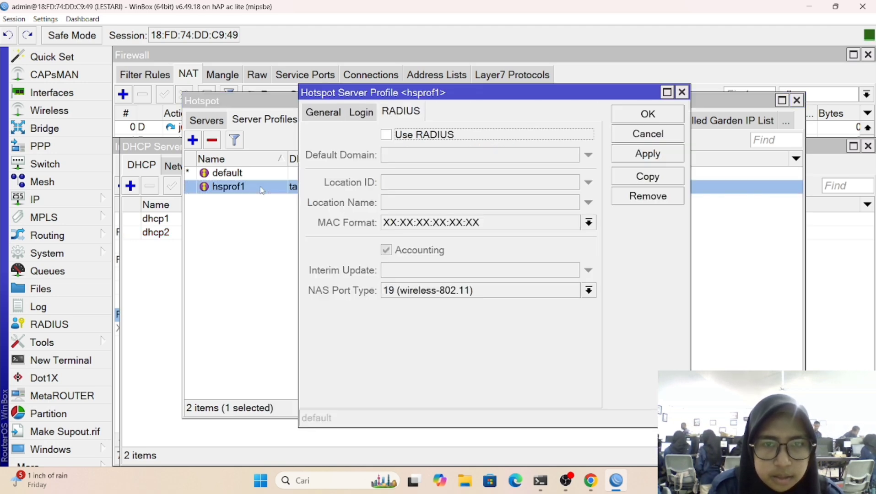
{"action": "left_click", "coordinate": [386, 135]}
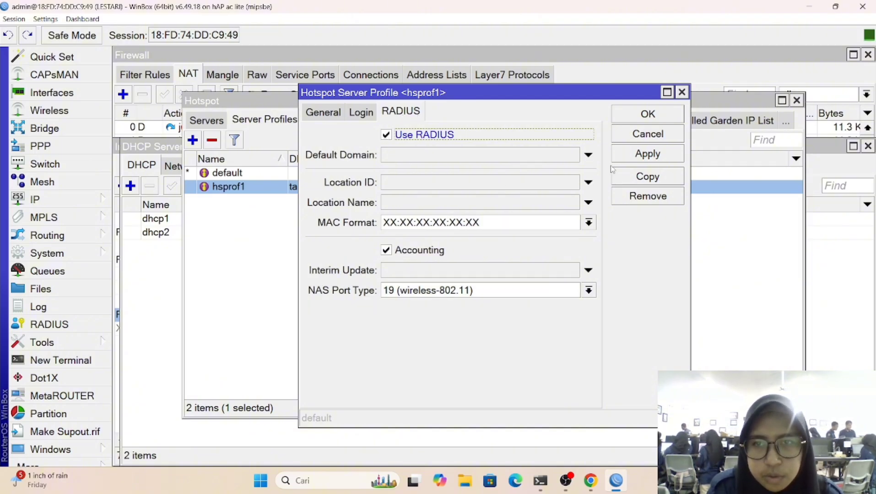
{"action": "left_click", "coordinate": [645, 154]}
{"action": "left_click", "coordinate": [647, 115]}
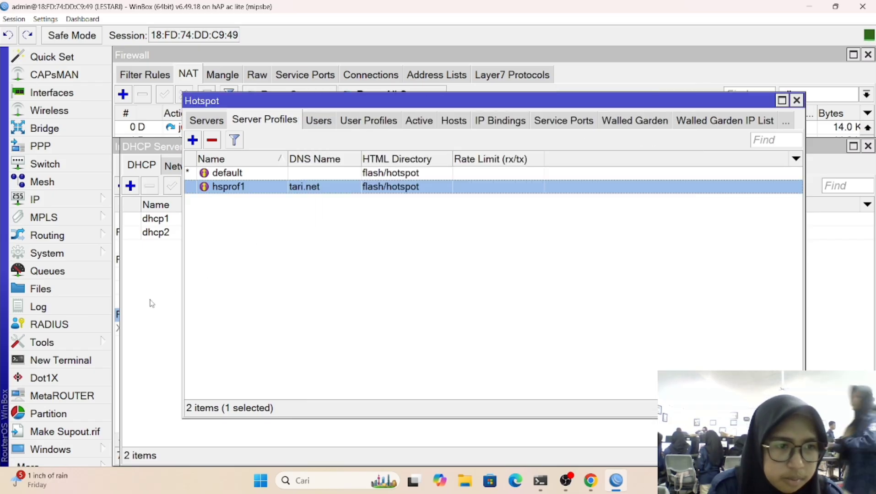
Enable accepting incoming RADIUS requests, keeping port 3799, and save the setting
{"action": "left_click", "coordinate": [98, 324]}
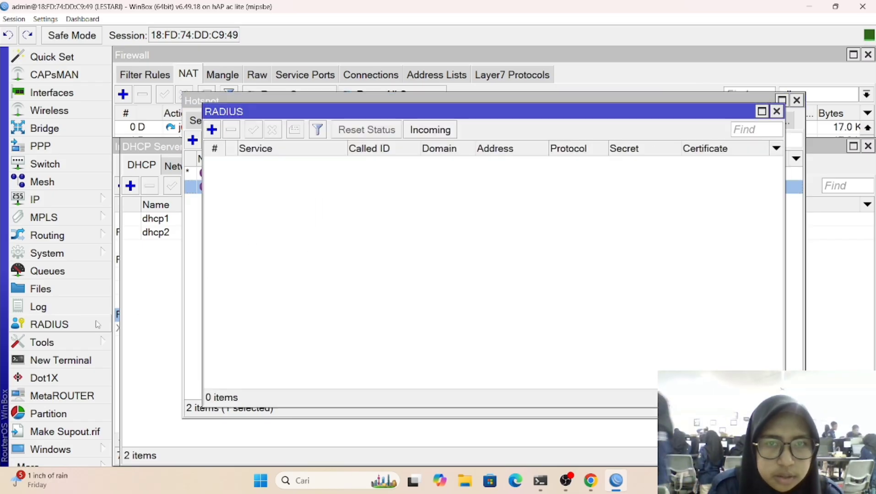
{"action": "left_click", "coordinate": [433, 130]}
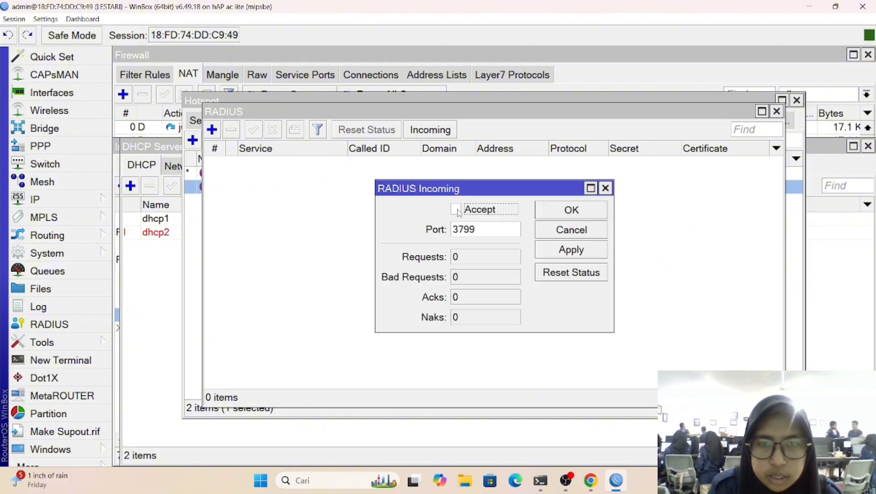
{"action": "left_click", "coordinate": [457, 211]}
{"action": "left_click", "coordinate": [544, 252]}
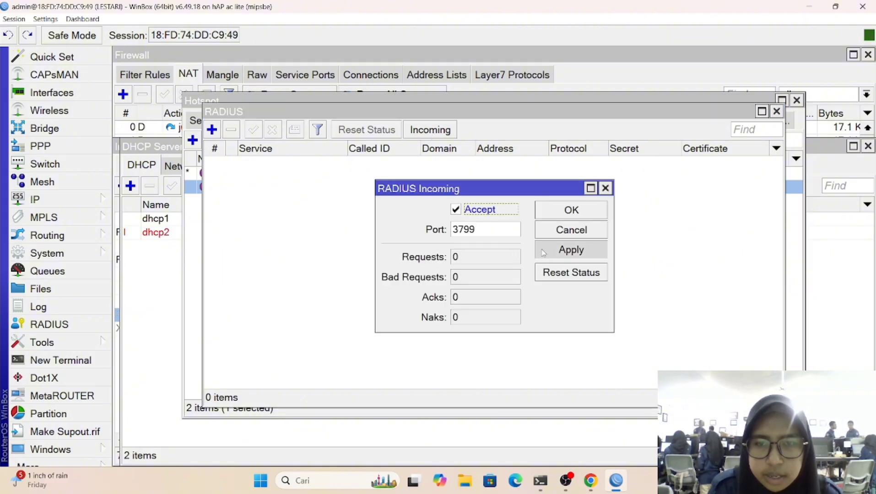
{"action": "left_click", "coordinate": [573, 211]}
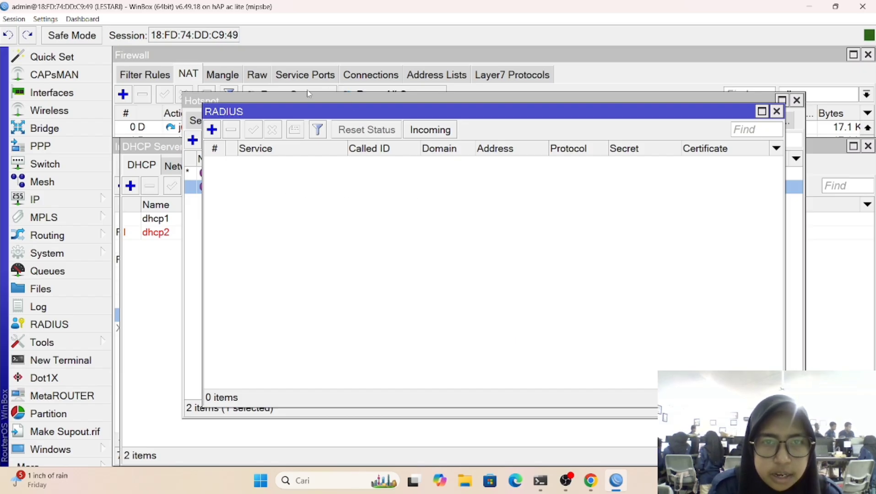
Start a new RADIUS server entry and enable its login and hotspot services
{"action": "left_click", "coordinate": [211, 130]}
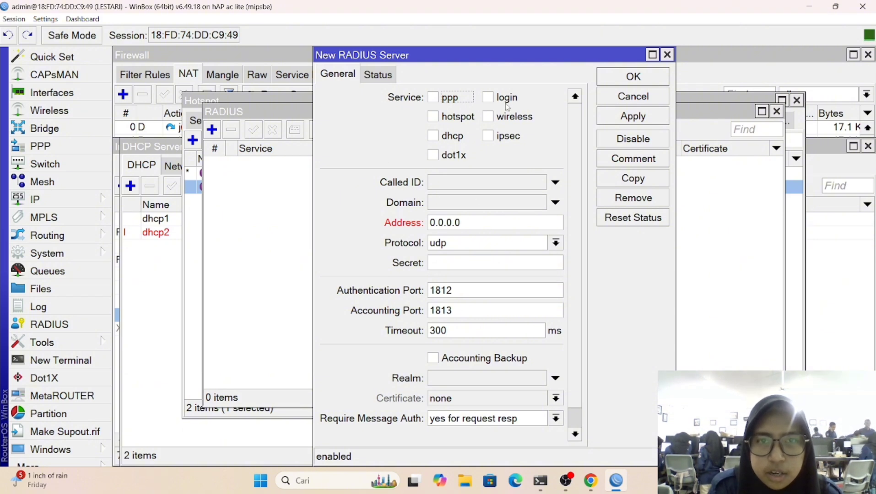
{"action": "left_click", "coordinate": [489, 98]}
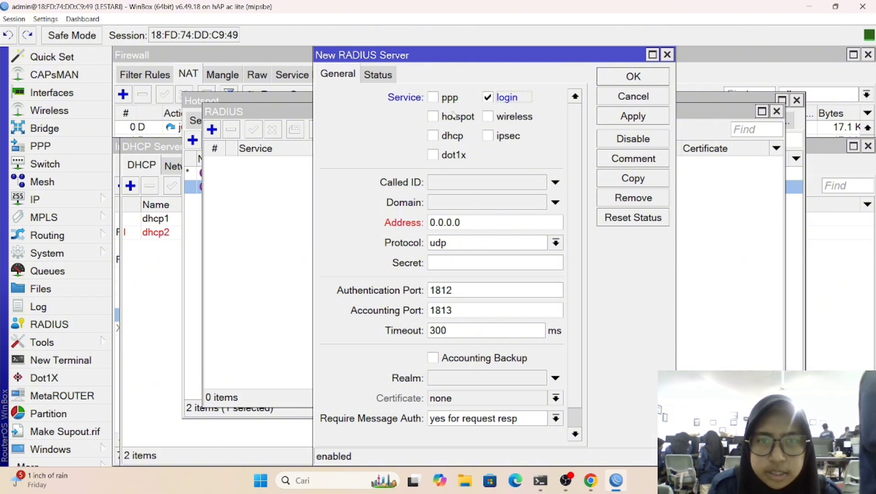
{"action": "left_click", "coordinate": [433, 117]}
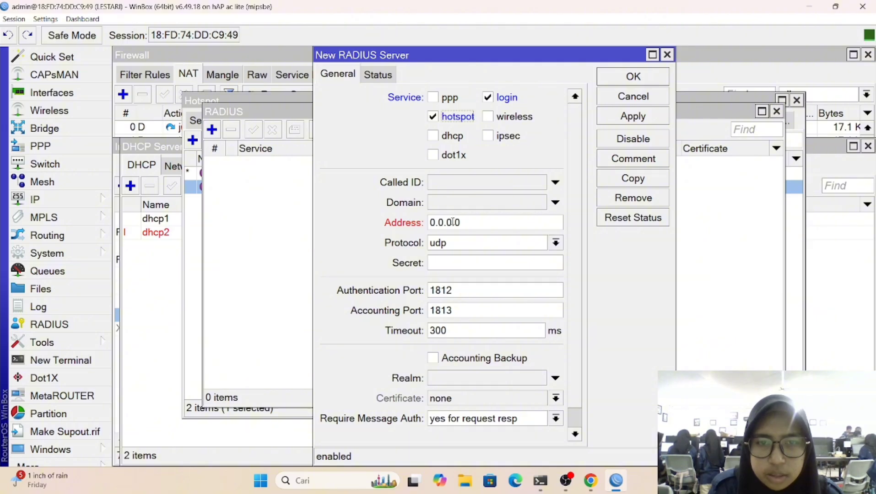
Copy the IP address, without its prefix length, from the status of the ether1 DHCP client
{"action": "left_click", "coordinate": [104, 205]}
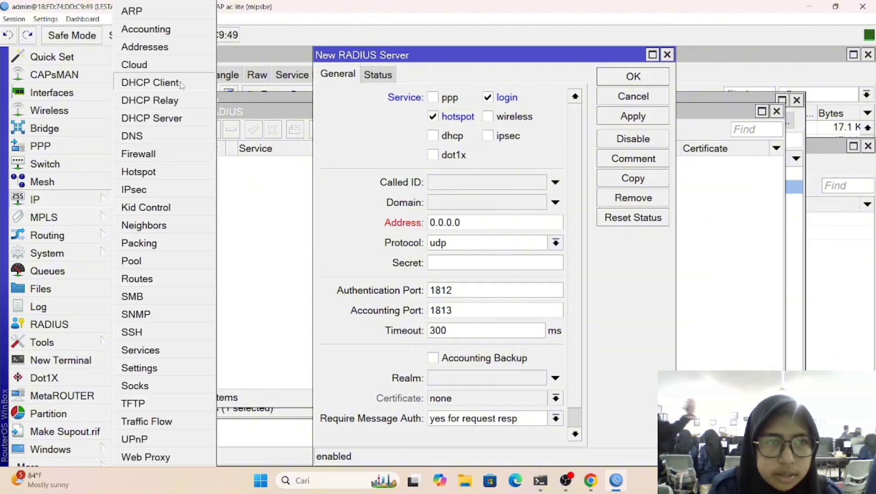
{"action": "left_click", "coordinate": [151, 82]}
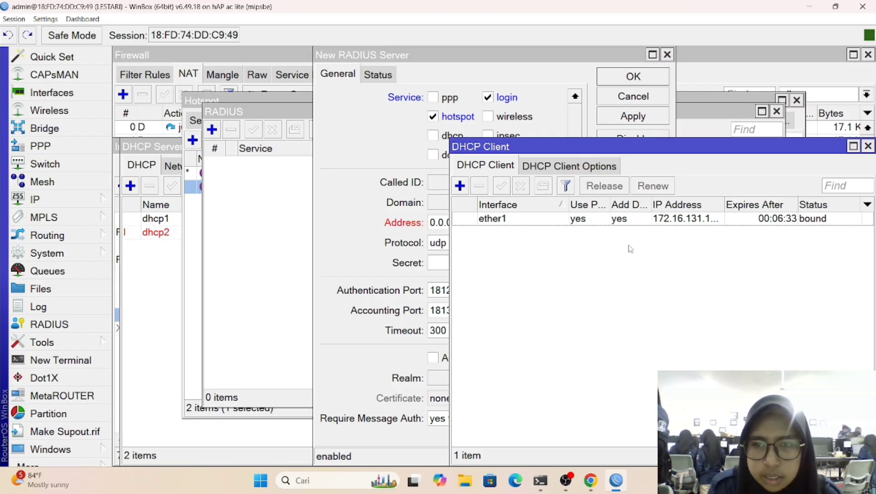
{"action": "left_click", "coordinate": [667, 220]}
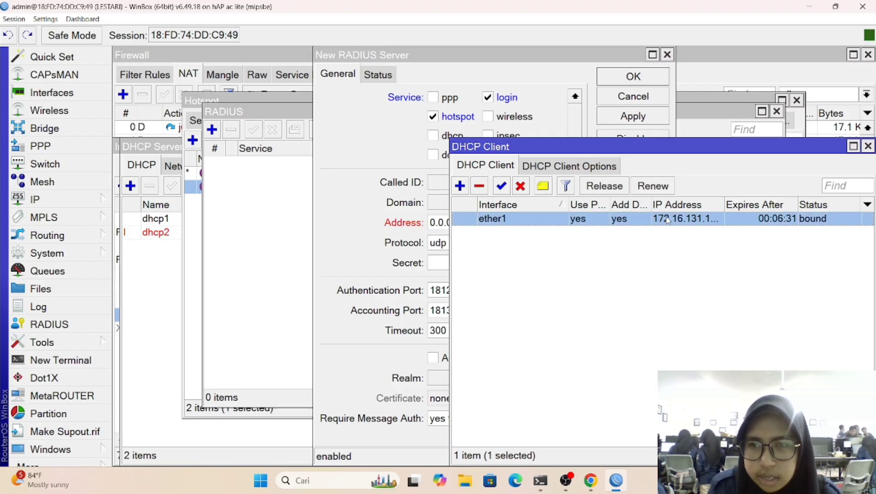
{"action": "double_click", "coordinate": [667, 220]}
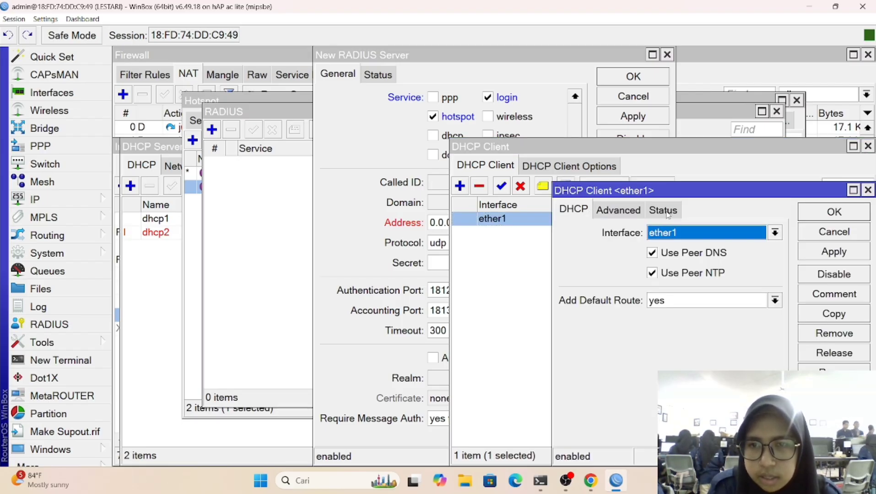
{"action": "left_click", "coordinate": [667, 211]}
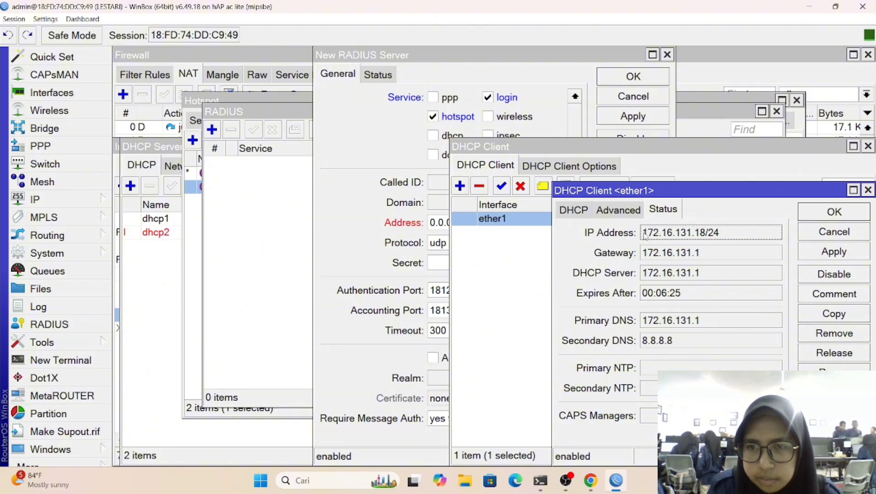
{"action": "left_click_drag", "start_coordinate": [643, 232], "coordinate": [708, 238]}
{"action": "key", "text": "ctrl+c"}
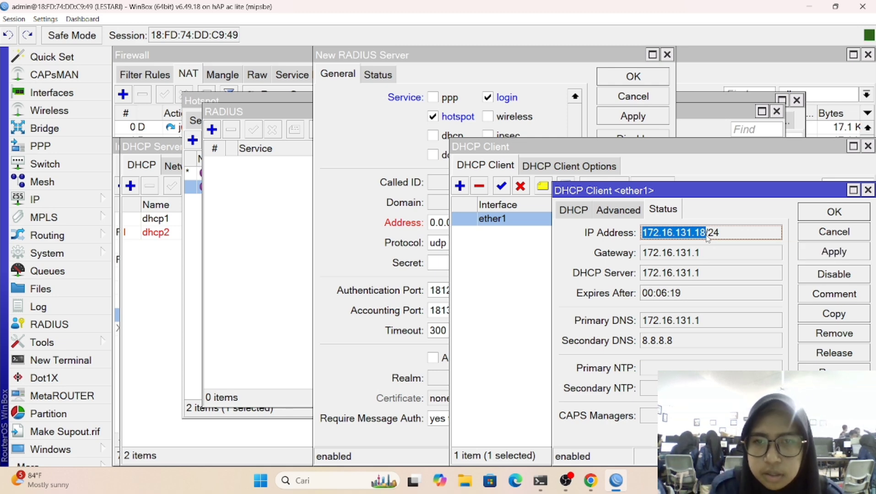
Set the new RADIUS server's address to 172.16.131.18, enter its shared secret, and save the entry, closing the DHCP client windows
{"action": "left_click", "coordinate": [376, 234]}
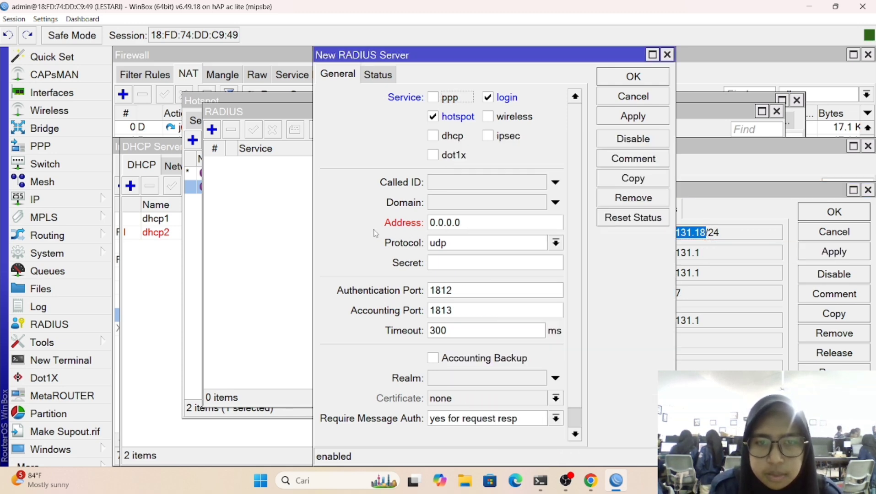
{"action": "left_click_drag", "start_coordinate": [463, 224], "coordinate": [425, 227]}
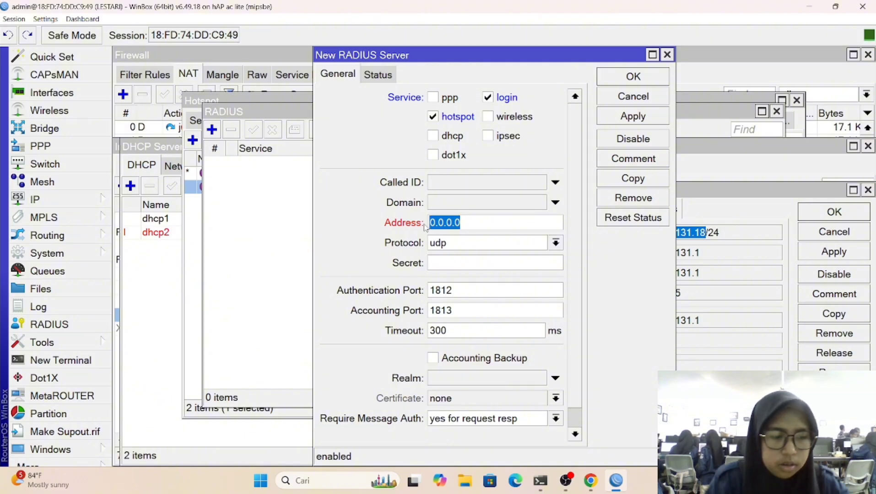
{"action": "key", "text": "ctrl+v"}
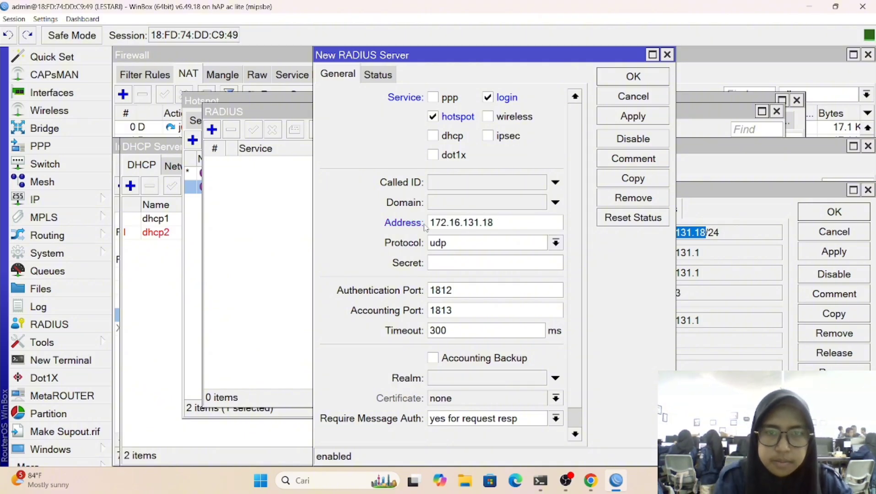
{"action": "left_click", "coordinate": [433, 262]}
{"action": "type", "text": "****"}
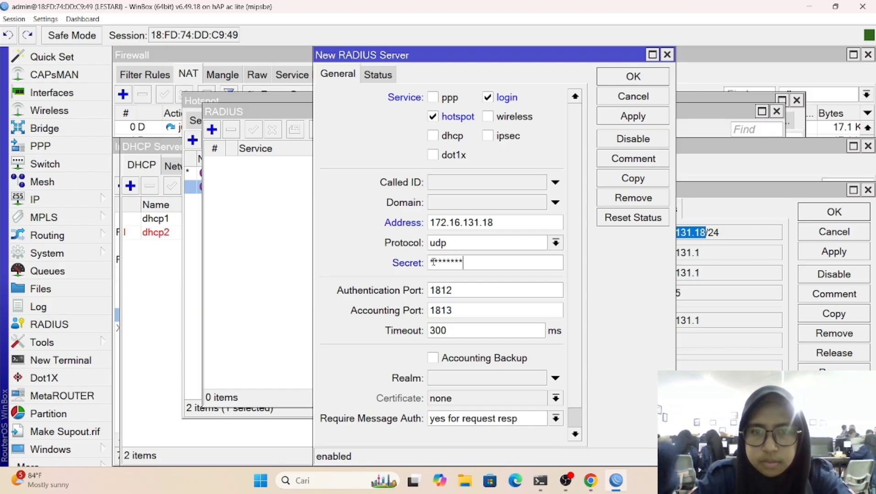
{"action": "left_click", "coordinate": [622, 120]}
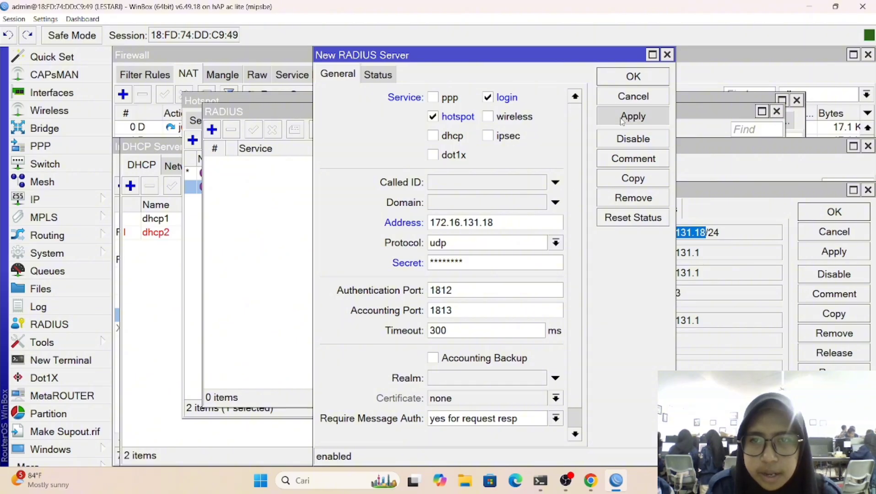
{"action": "left_click", "coordinate": [636, 79]}
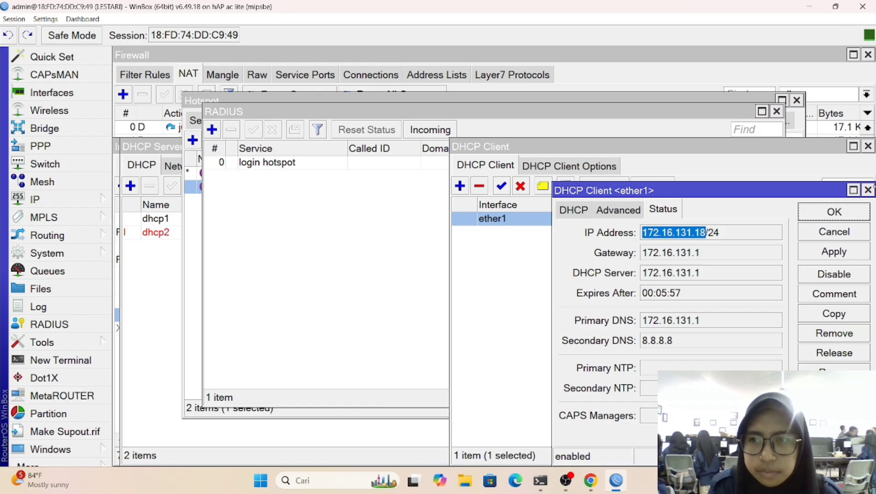
{"action": "left_click", "coordinate": [868, 190]}
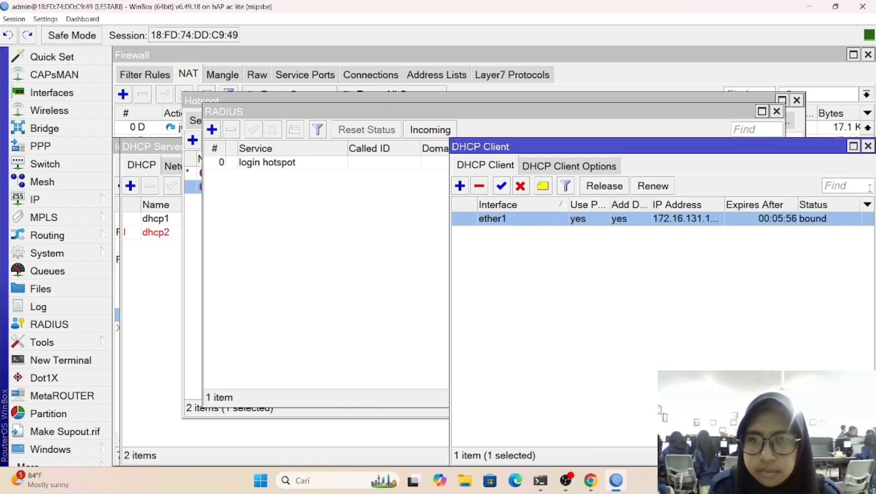
{"action": "left_click", "coordinate": [867, 146]}
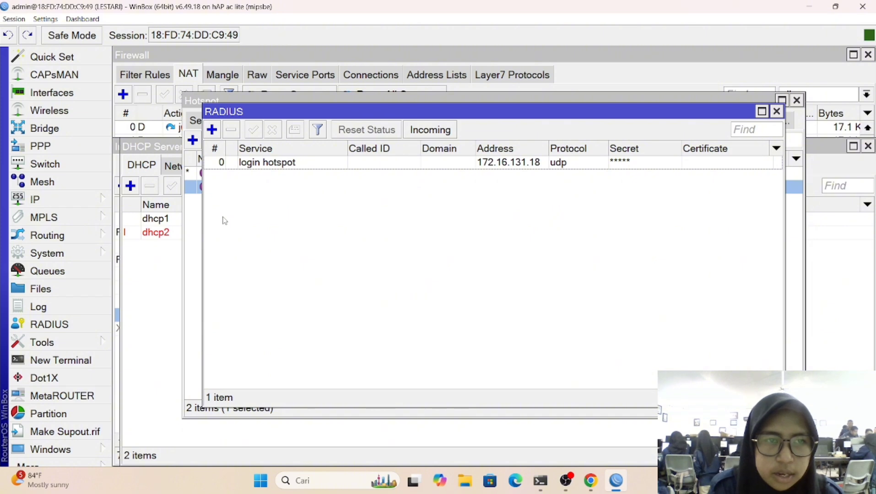
Add a hotspot user named a with its password, keeping server all and the default profile
{"action": "left_click", "coordinate": [89, 200]}
{"action": "left_click", "coordinate": [200, 173]}
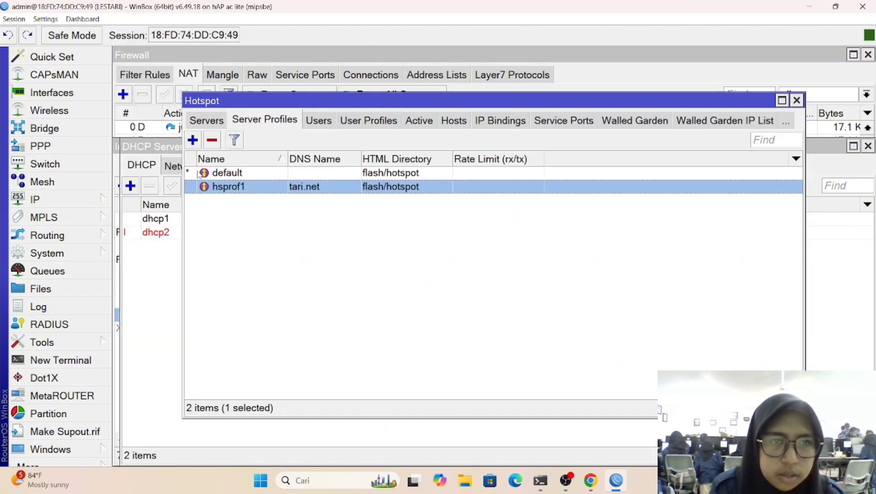
{"action": "left_click", "coordinate": [319, 121]}
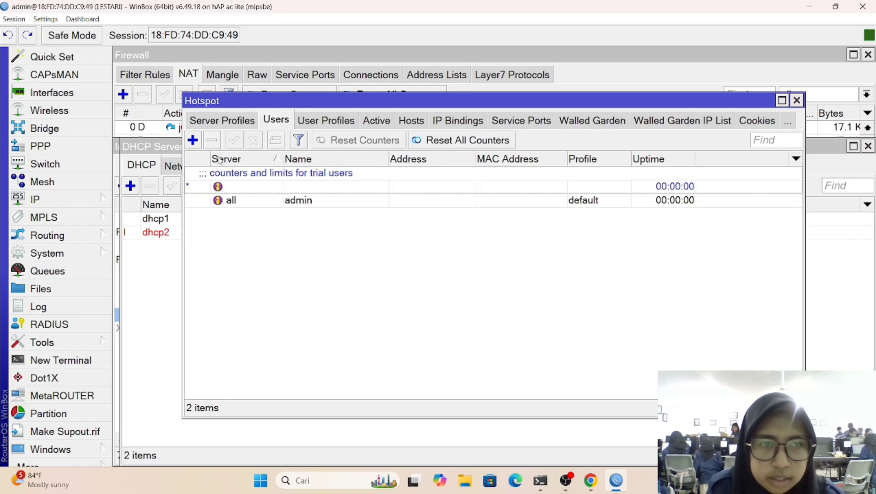
{"action": "left_click", "coordinate": [193, 141]}
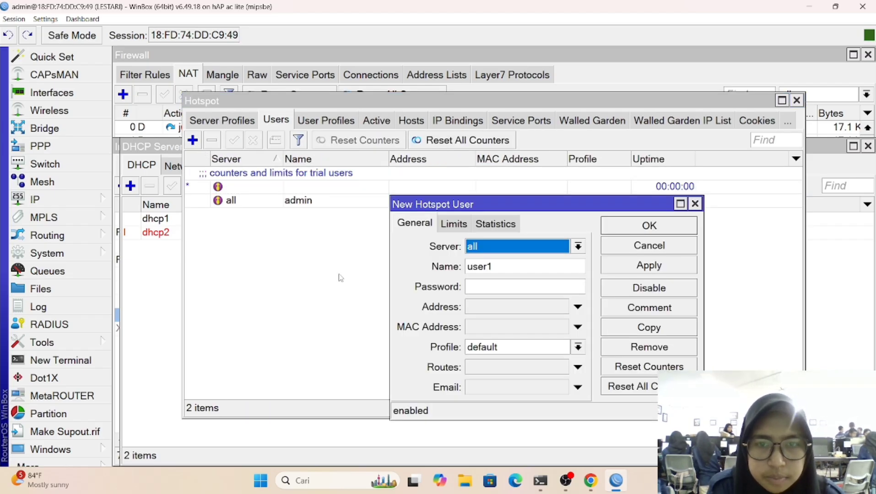
{"action": "key", "text": "Tab"}
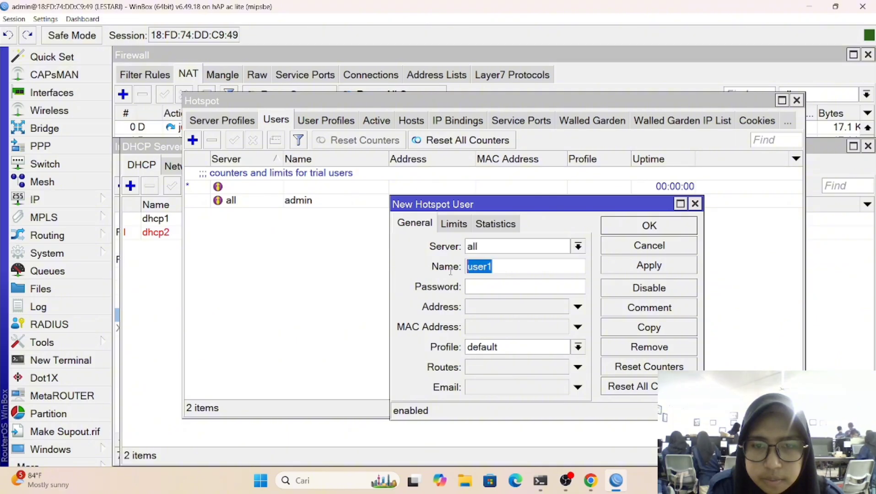
{"action": "type", "text": "a"}
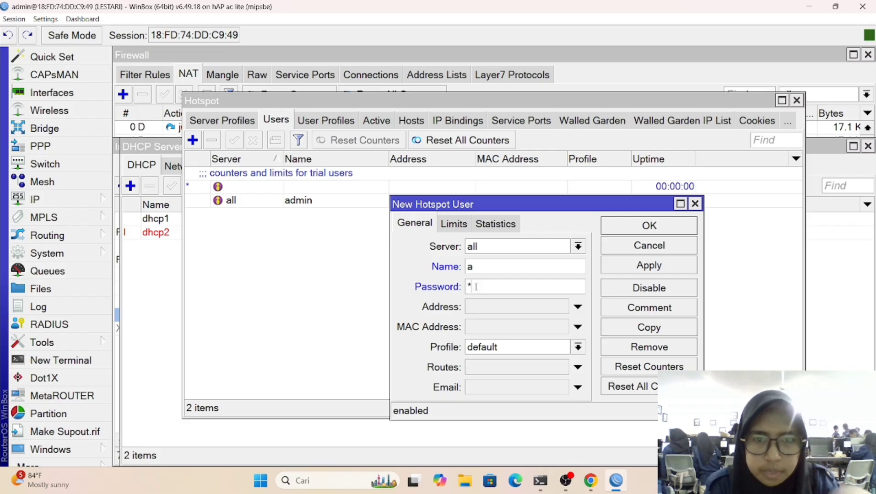
{"action": "left_click", "coordinate": [635, 268]}
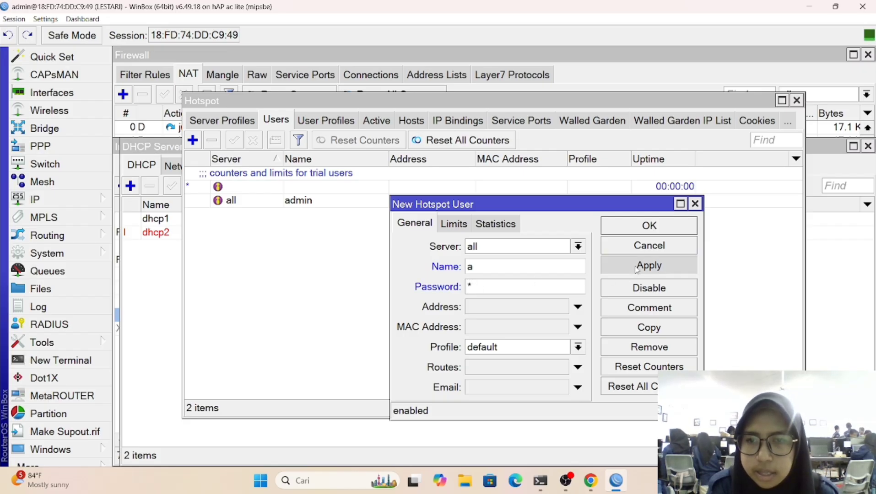
{"action": "left_click", "coordinate": [649, 229]}
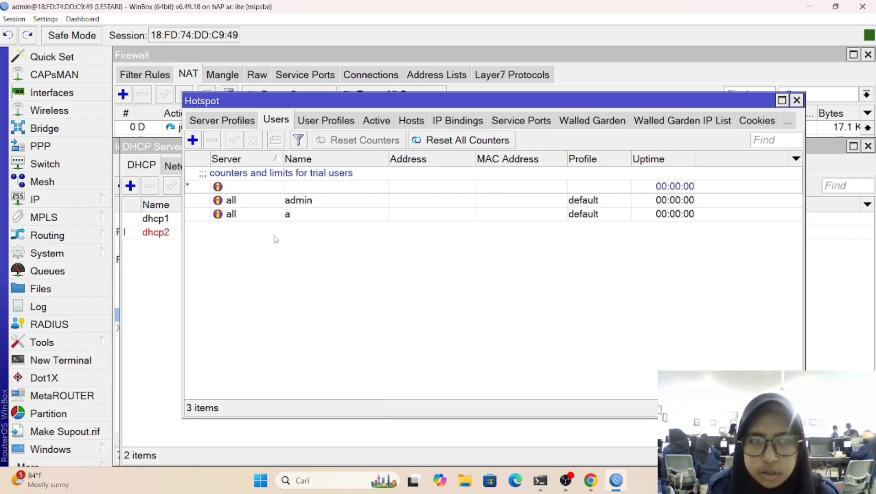
Add a second hotspot user named b with its password, keeping server all and the default profile
{"action": "left_click", "coordinate": [193, 140]}
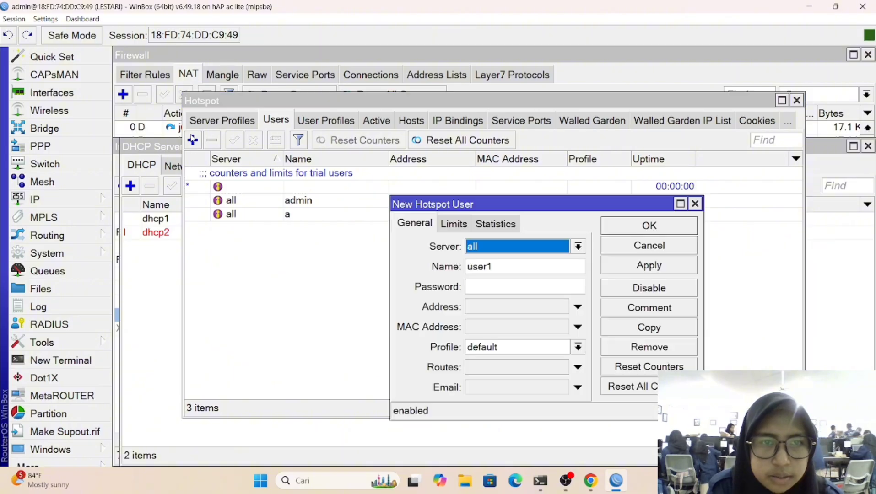
{"action": "key", "text": "Tab"}
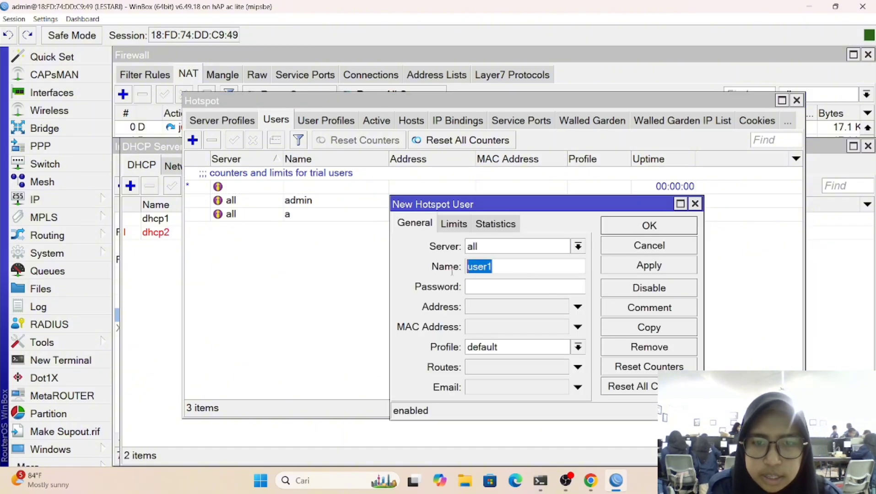
{"action": "type", "text": "b"}
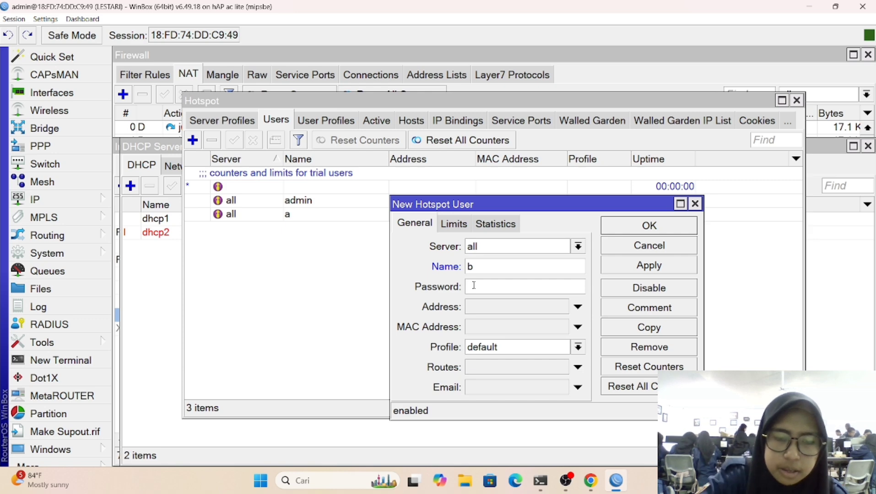
{"action": "left_click", "coordinate": [646, 268]}
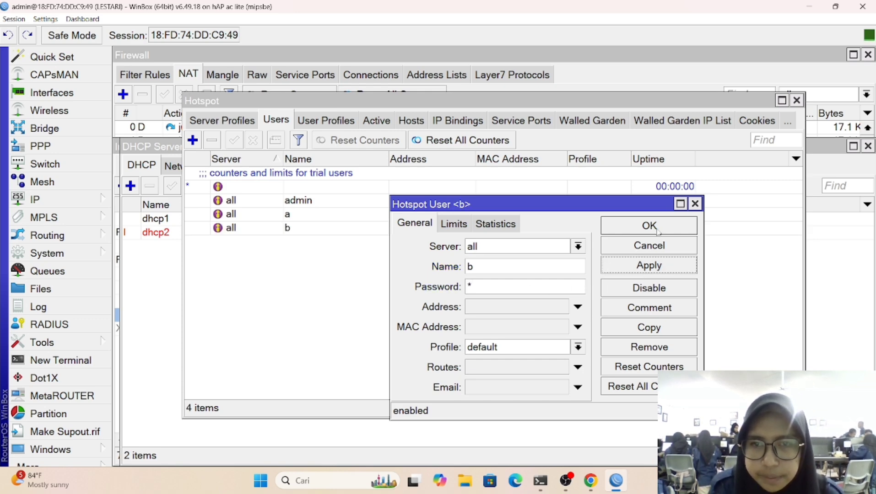
{"action": "left_click", "coordinate": [658, 231]}
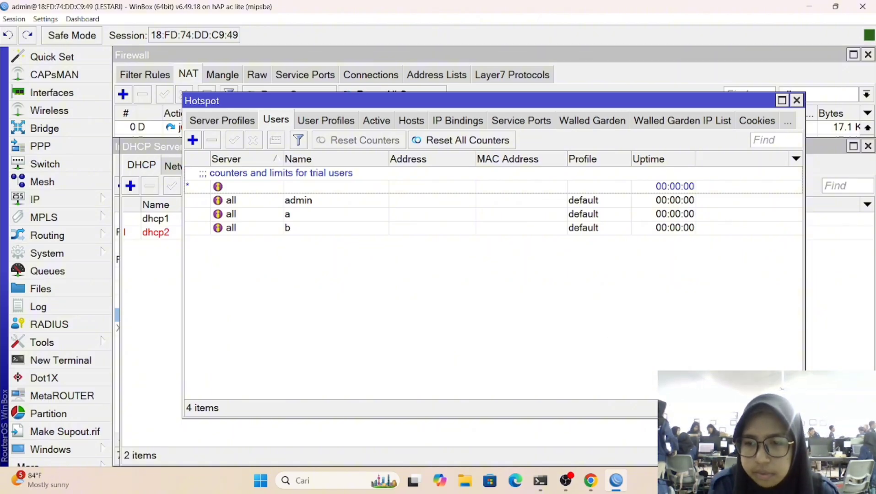
Connect the computer to the tari.net Wi-Fi network and bring up the hotspot login page in the browser
{"action": "left_click", "coordinate": [794, 480]}
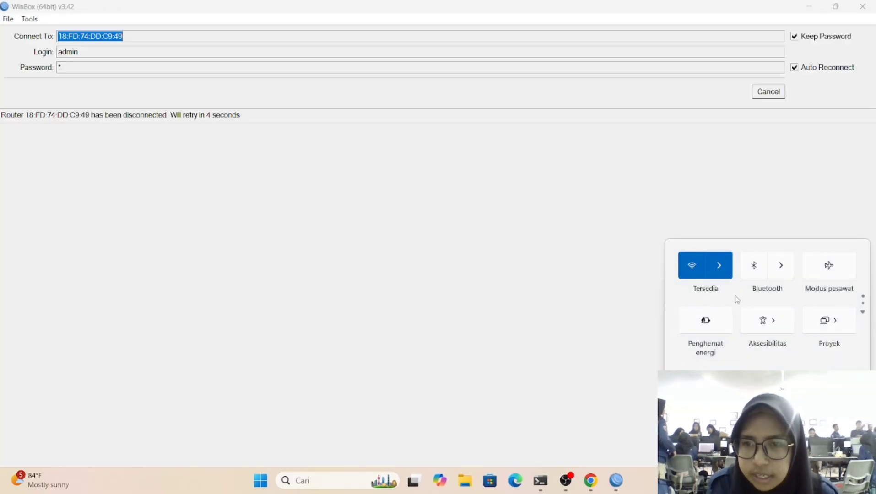
{"action": "left_click", "coordinate": [725, 273]}
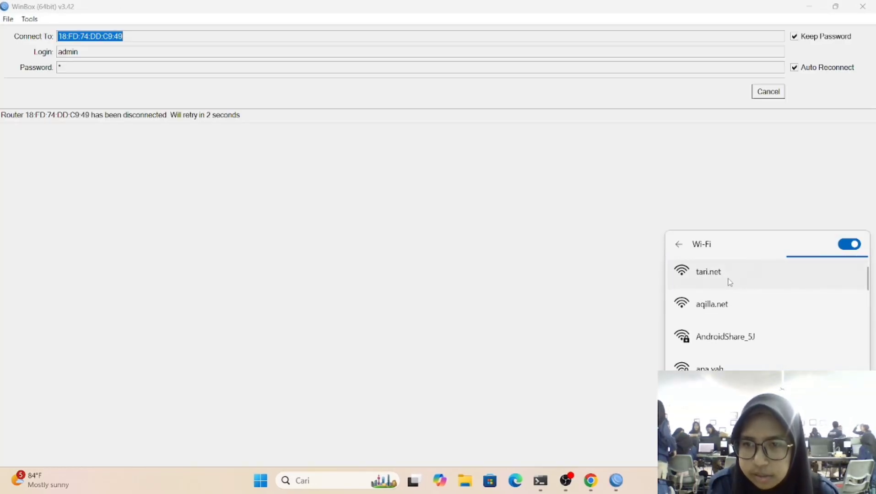
{"action": "left_click", "coordinate": [729, 281]}
{"action": "left_click", "coordinate": [828, 349]}
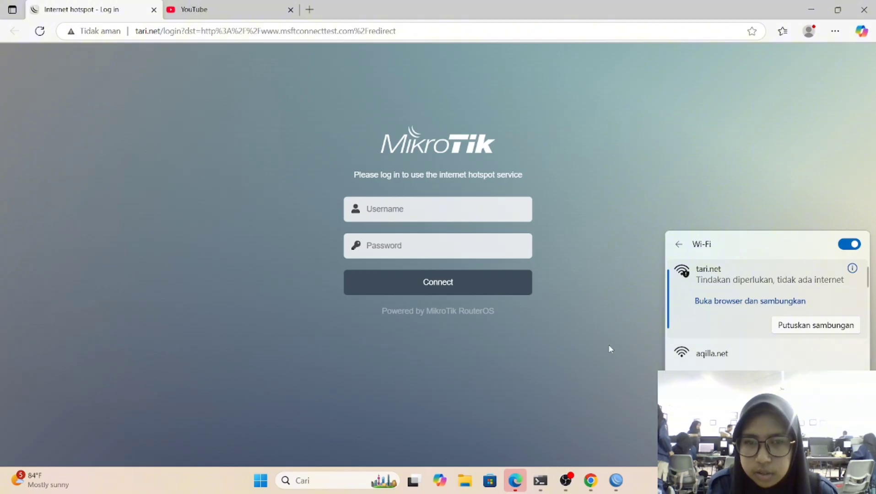
{"action": "left_click", "coordinate": [608, 346]}
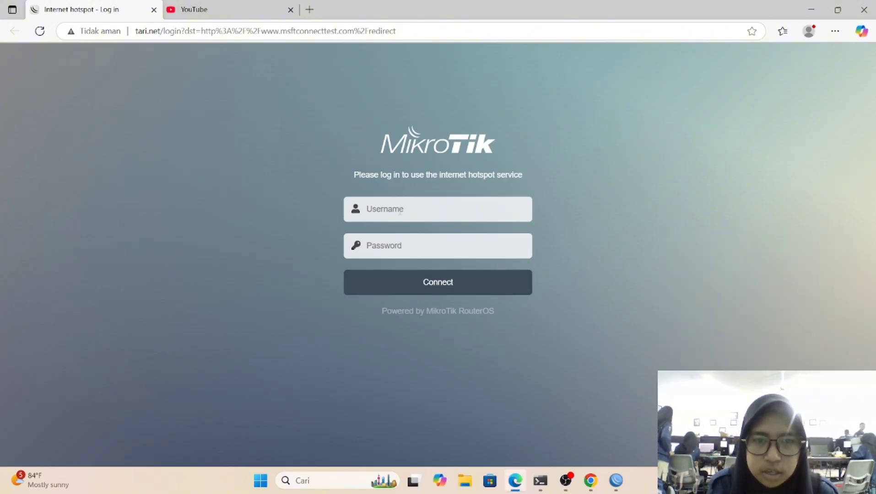
Log in to the hotspot as user a with the account password and browse the page that opens
{"action": "type", "text": "a"}
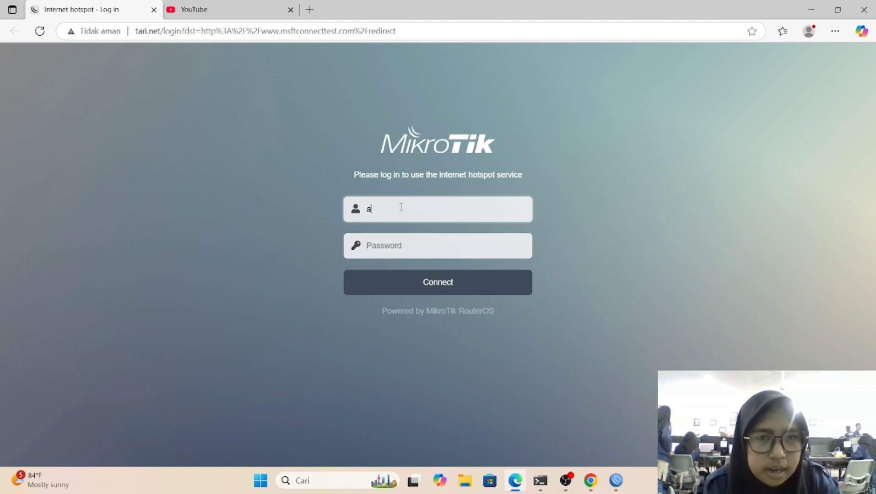
{"action": "left_click", "coordinate": [391, 243]}
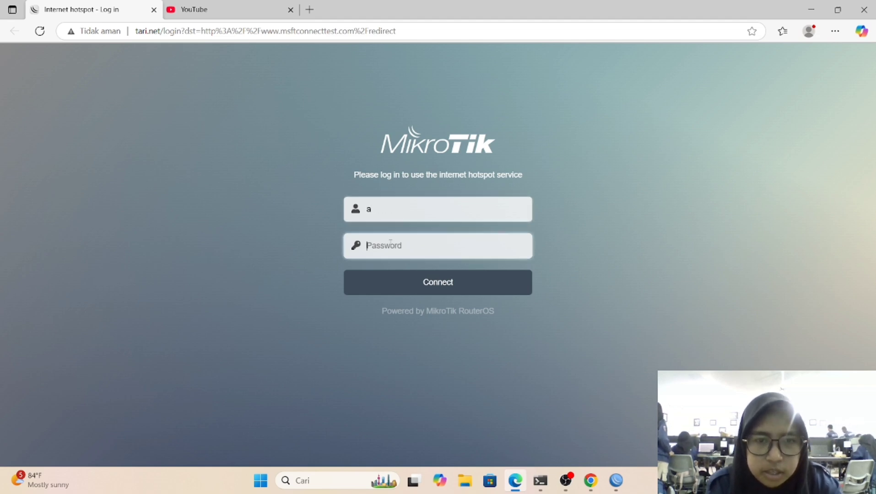
{"action": "type", "text": "a"}
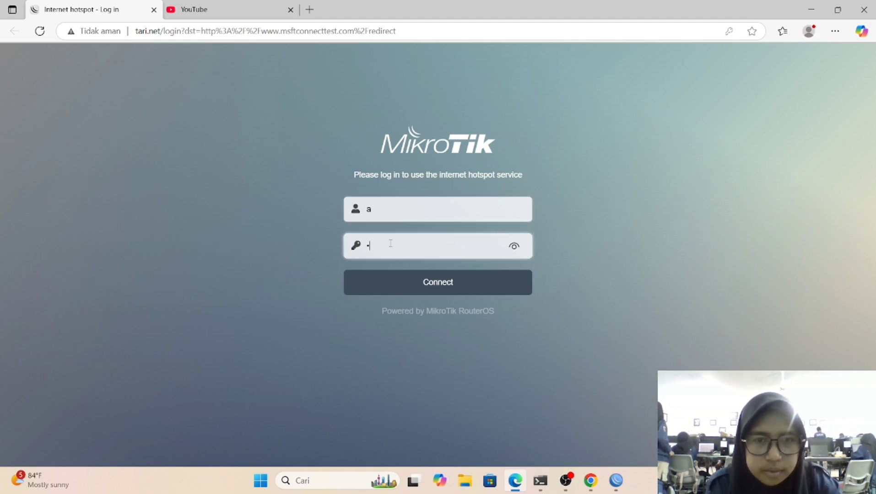
{"action": "left_click", "coordinate": [415, 284]}
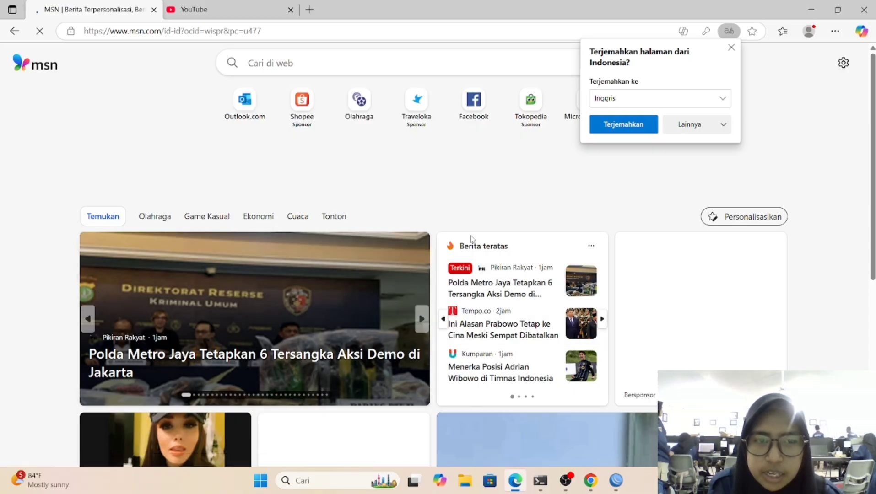
{"action": "scroll", "coordinate": [472, 240], "scroll_direction": "down", "scroll_amount": 5}
{"action": "scroll", "coordinate": [472, 238], "scroll_direction": "down", "scroll_amount": 15}
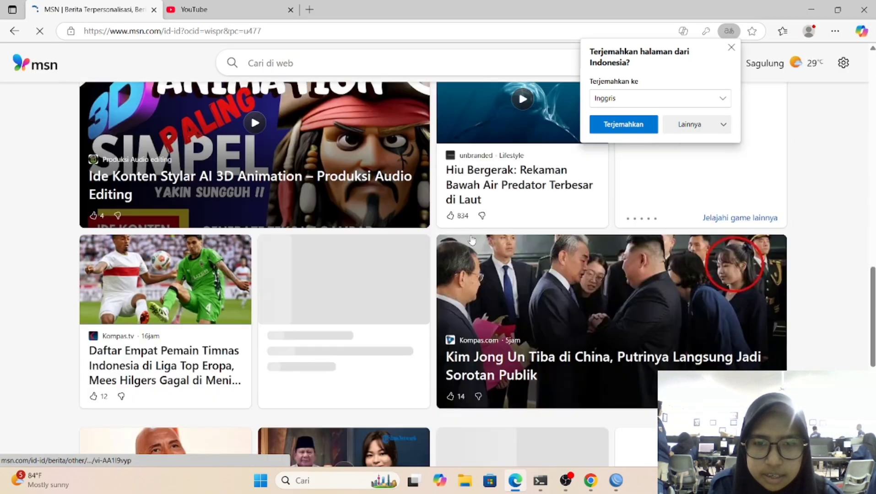
Browse the MSN news page to check that its content loads over the hotspot connection
{"action": "scroll", "coordinate": [470, 237], "scroll_direction": "down", "scroll_amount": 15}
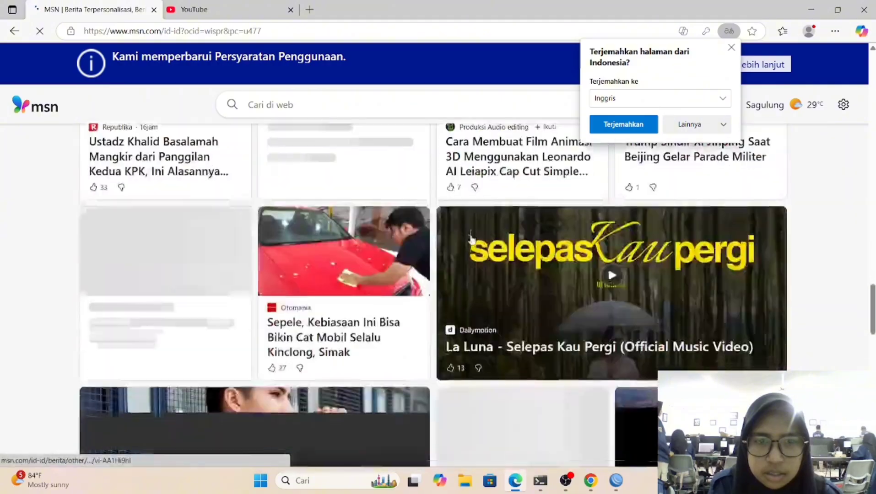
{"action": "scroll", "coordinate": [472, 238], "scroll_direction": "up", "scroll_amount": 15}
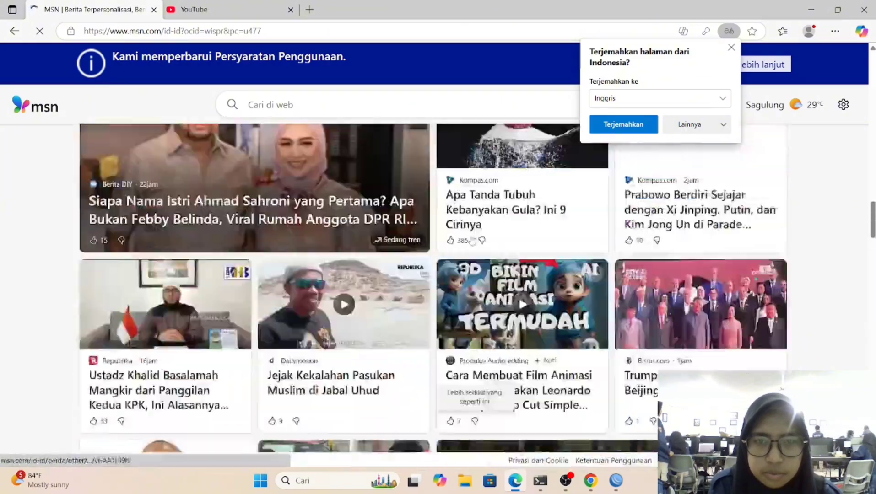
{"action": "scroll", "coordinate": [471, 238], "scroll_direction": "up", "scroll_amount": 10}
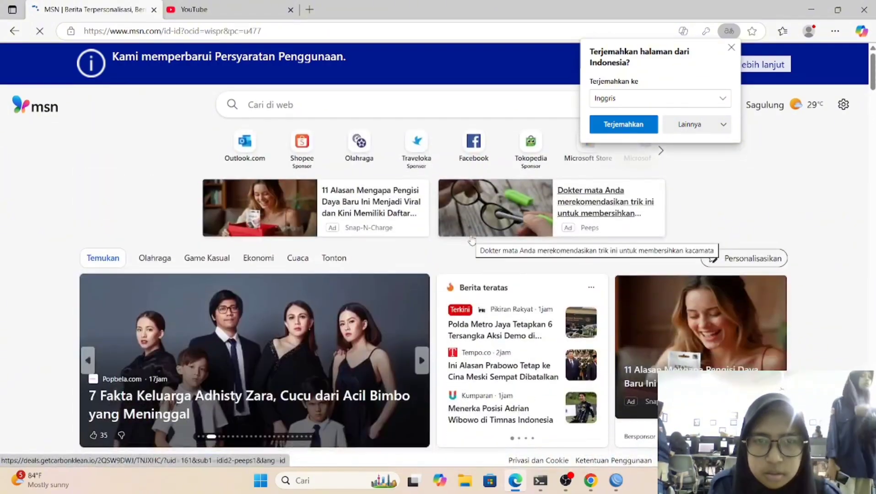
{"action": "scroll", "coordinate": [472, 238], "scroll_direction": "down", "scroll_amount": 12}
{"action": "scroll", "coordinate": [471, 239], "scroll_direction": "down", "scroll_amount": 9}
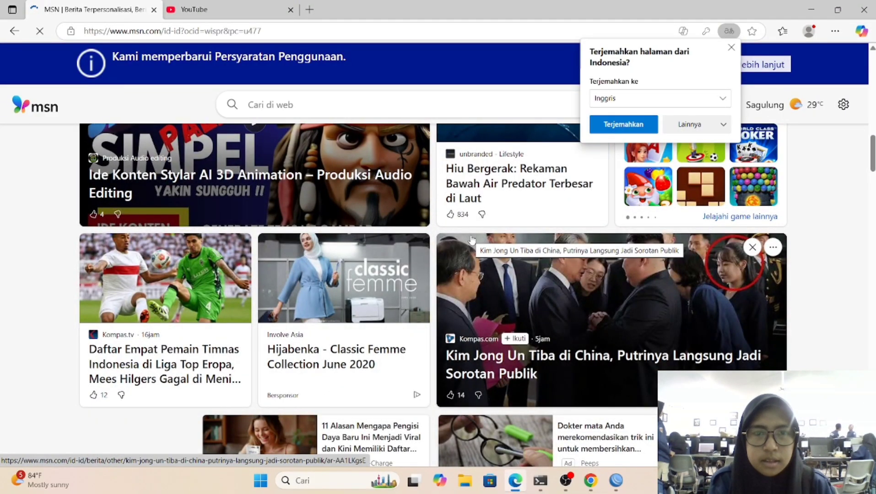
{"action": "scroll", "coordinate": [471, 238], "scroll_direction": "down", "scroll_amount": 8}
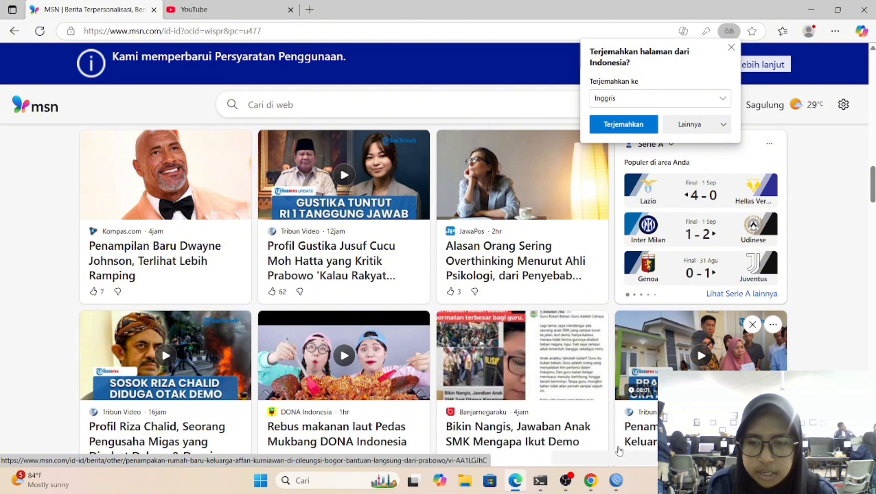
In WinBox, reset the router's entire configuration with the Do Not Backup option enabled and confirm the reboot
{"action": "left_click", "coordinate": [616, 481]}
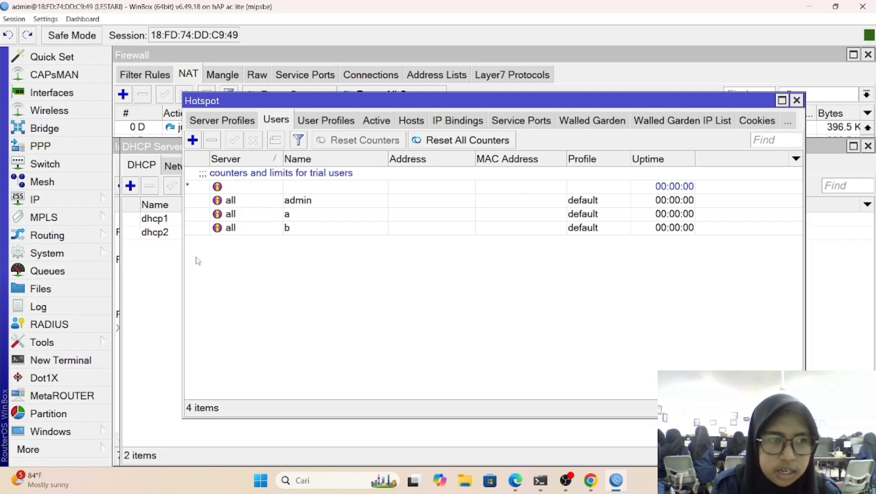
{"action": "left_click", "coordinate": [98, 254]}
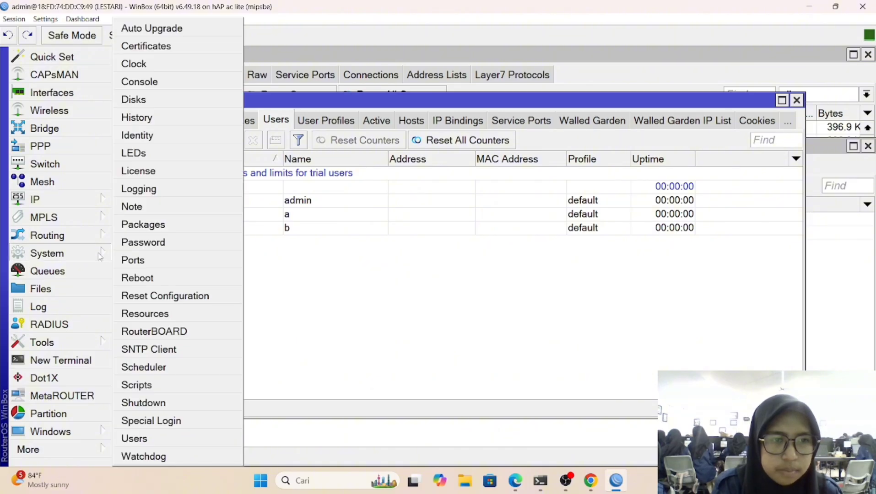
{"action": "left_click", "coordinate": [217, 299]}
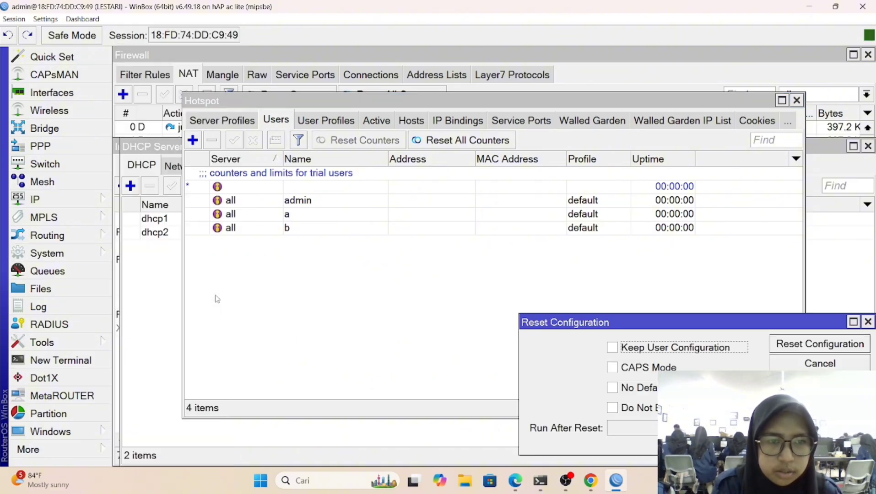
{"action": "left_click", "coordinate": [612, 408]}
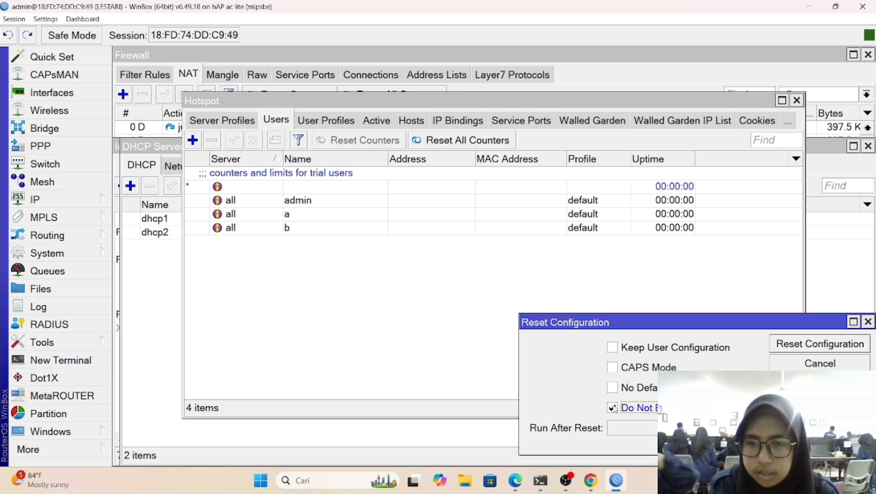
{"action": "left_click", "coordinate": [816, 344]}
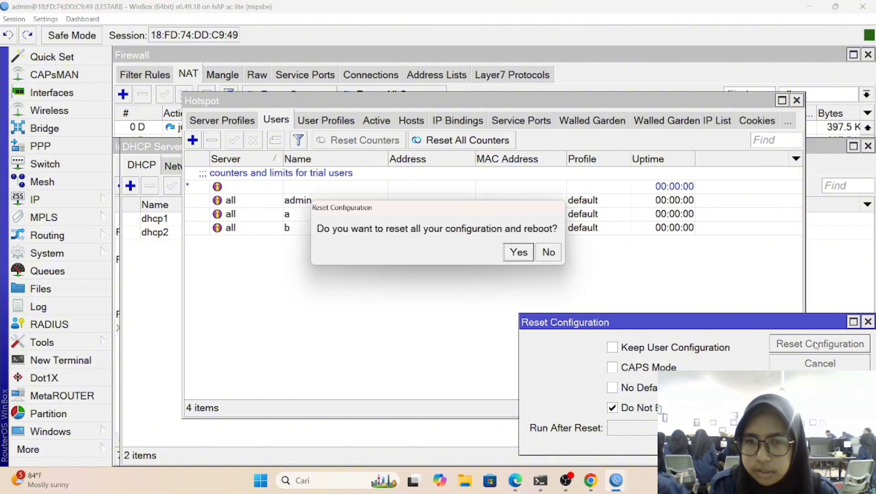
{"action": "left_click", "coordinate": [517, 252]}
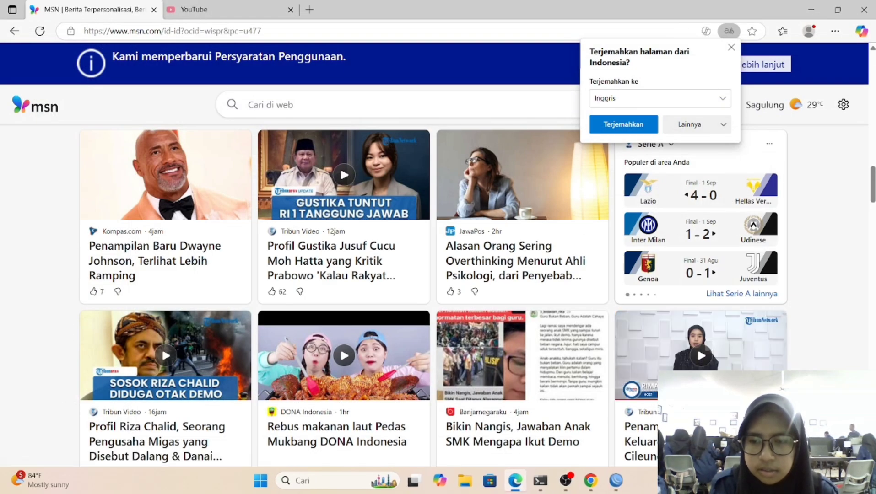
Turn off the computer's Wi-Fi
{"action": "left_click", "coordinate": [791, 480]}
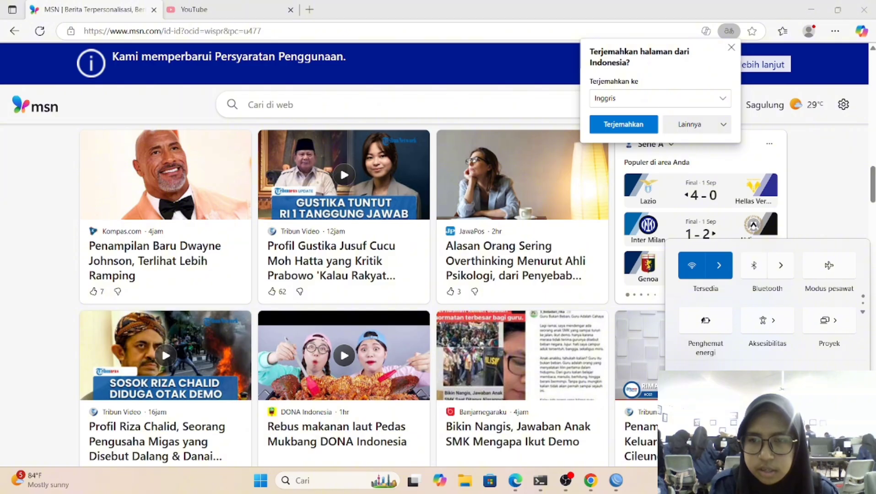
{"action": "left_click", "coordinate": [692, 265]}
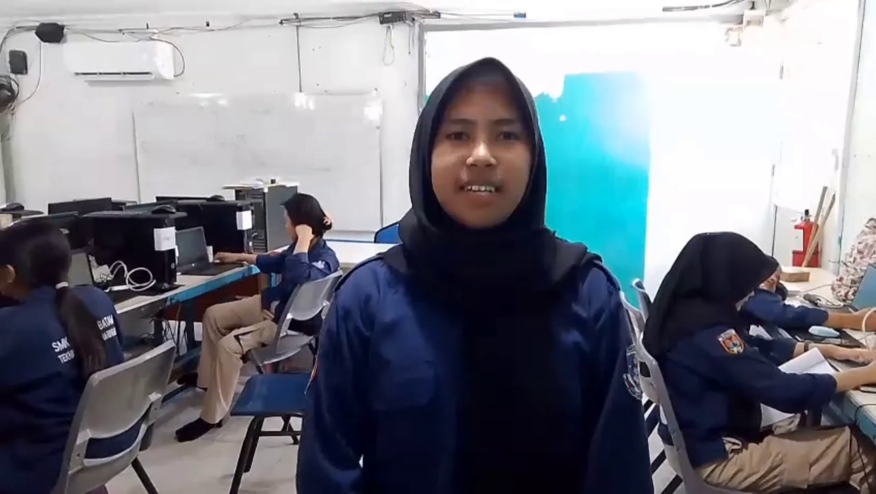